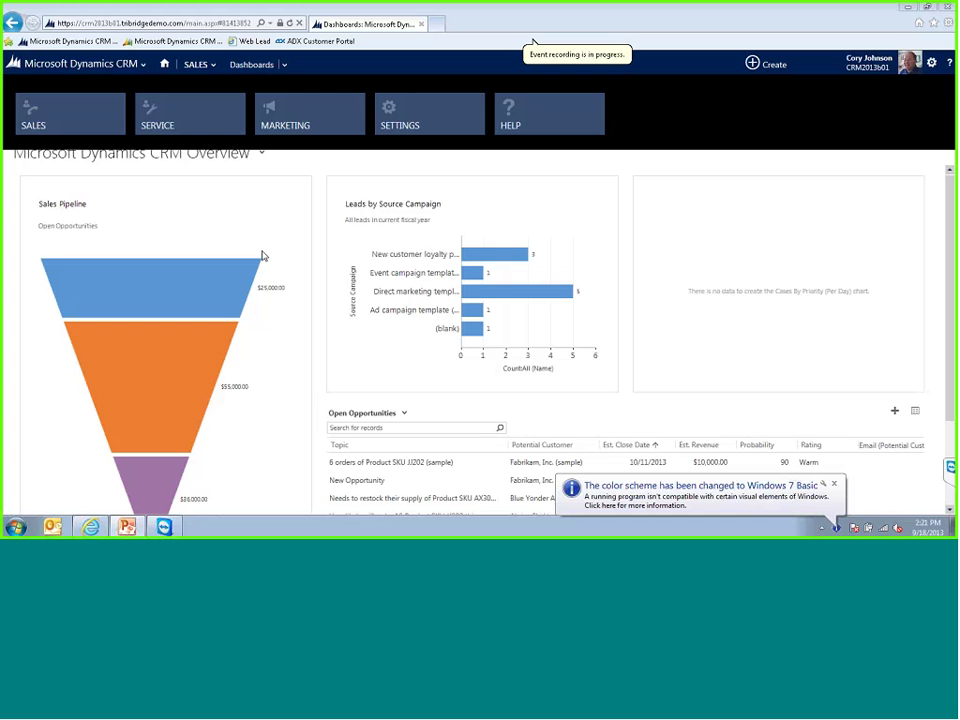
# - Dismiss the colour-scheme notice, browse the nav bar, and list the available system dashboards
pyautogui.click(834, 484)
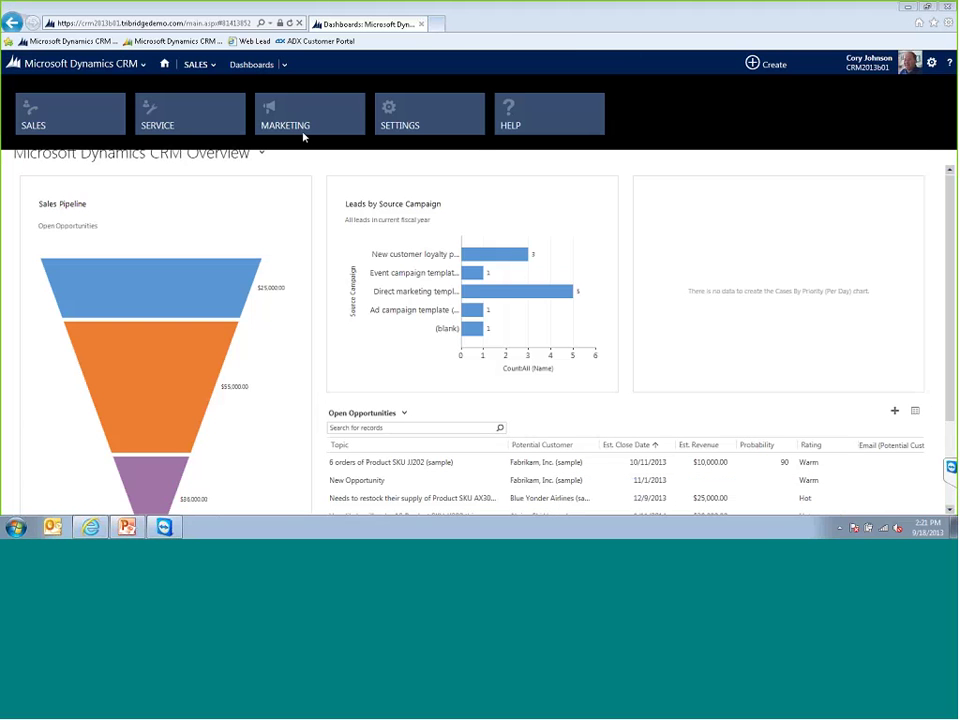
pyautogui.click(195, 64)
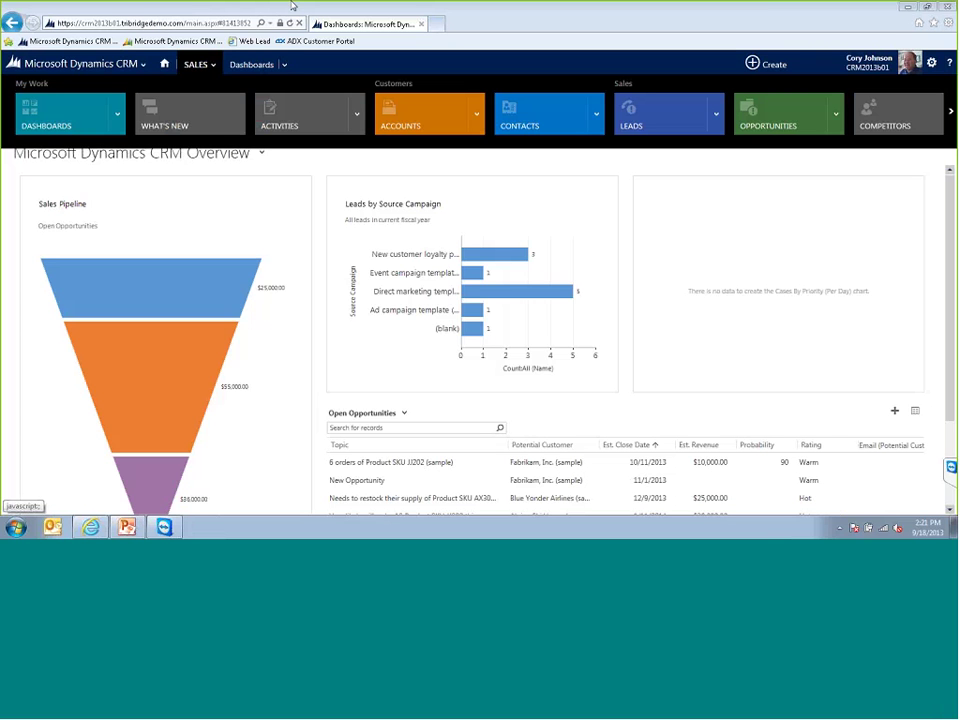
pyautogui.click(122, 66)
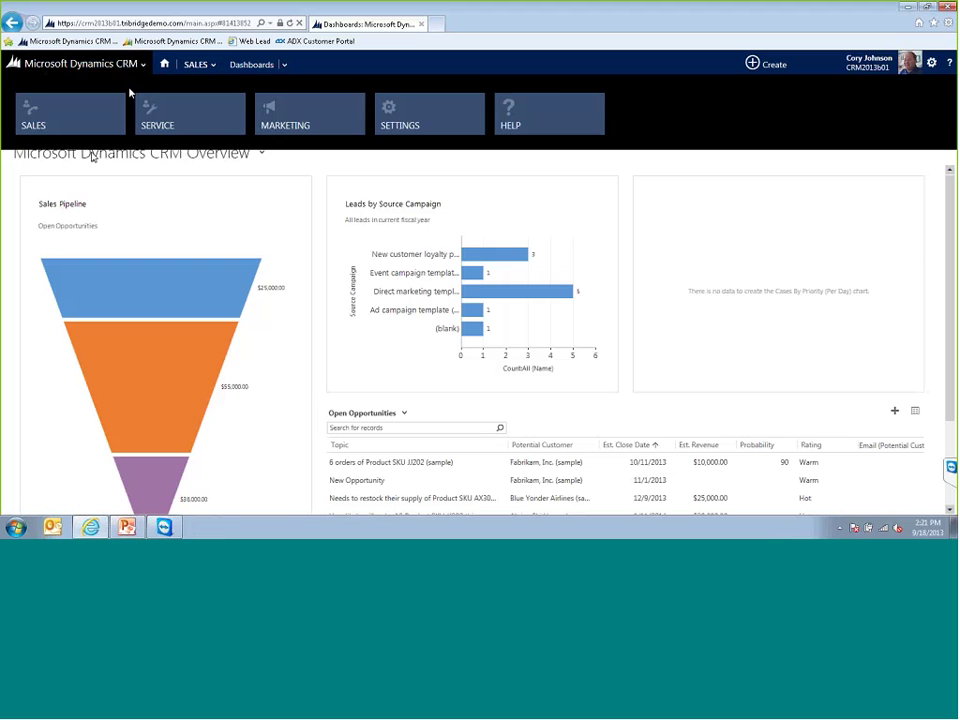
pyautogui.click(167, 183)
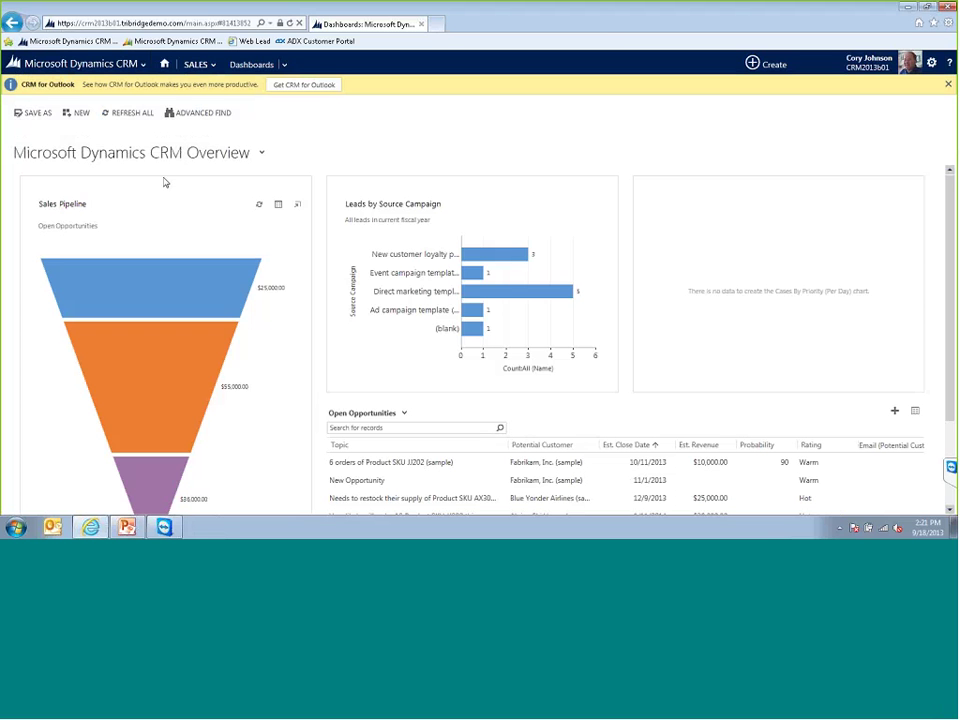
pyautogui.click(262, 156)
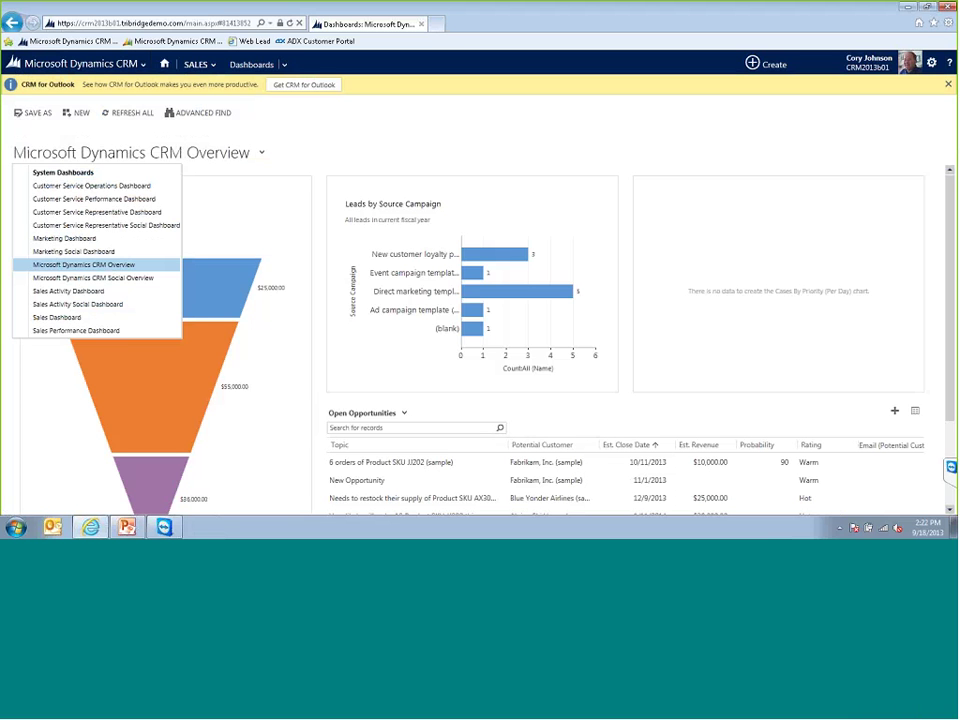
# - Close the dashboard list and show the Sales, Service, Marketing, Settings and Help area tiles
pyautogui.click(317, 162)
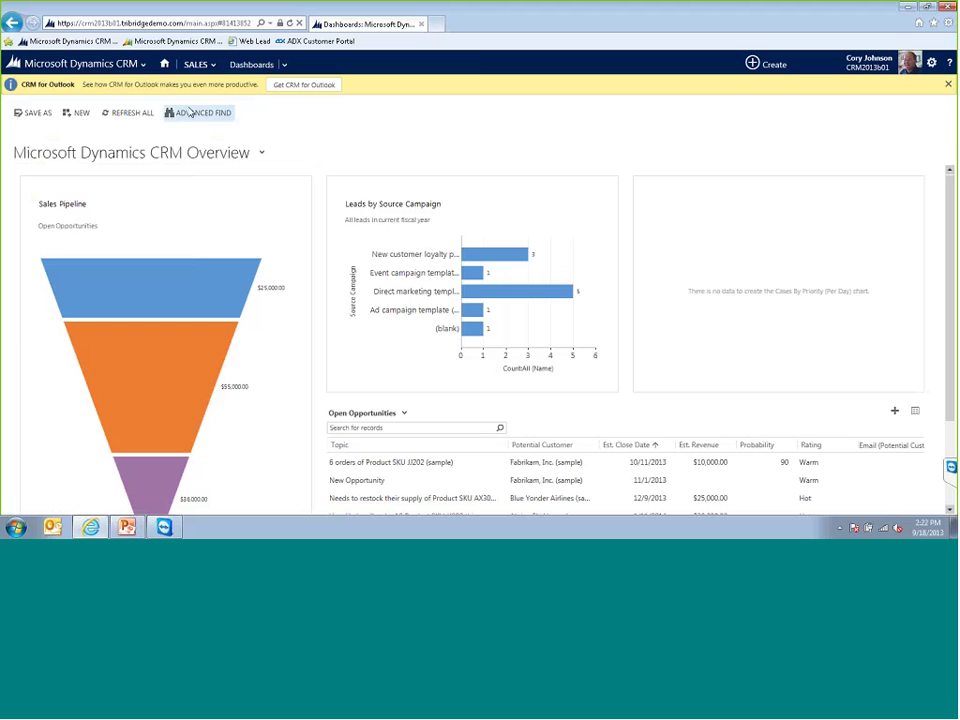
pyautogui.click(143, 65)
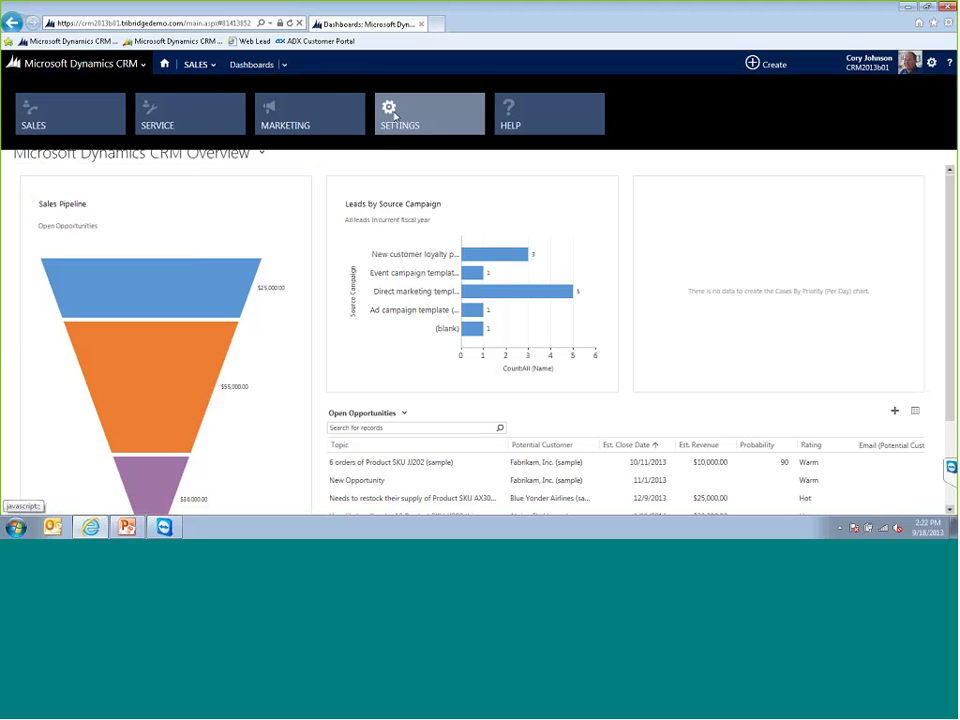
# - Switch to the Service area, then back to the Sales area's Overview dashboard
pyautogui.click(193, 118)
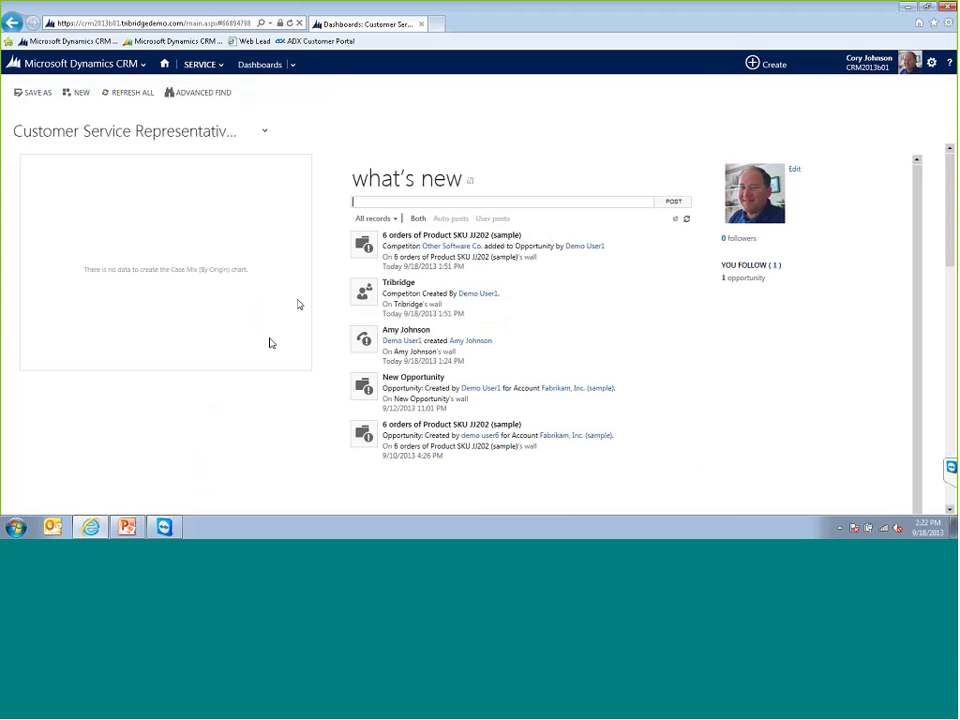
pyautogui.click(144, 66)
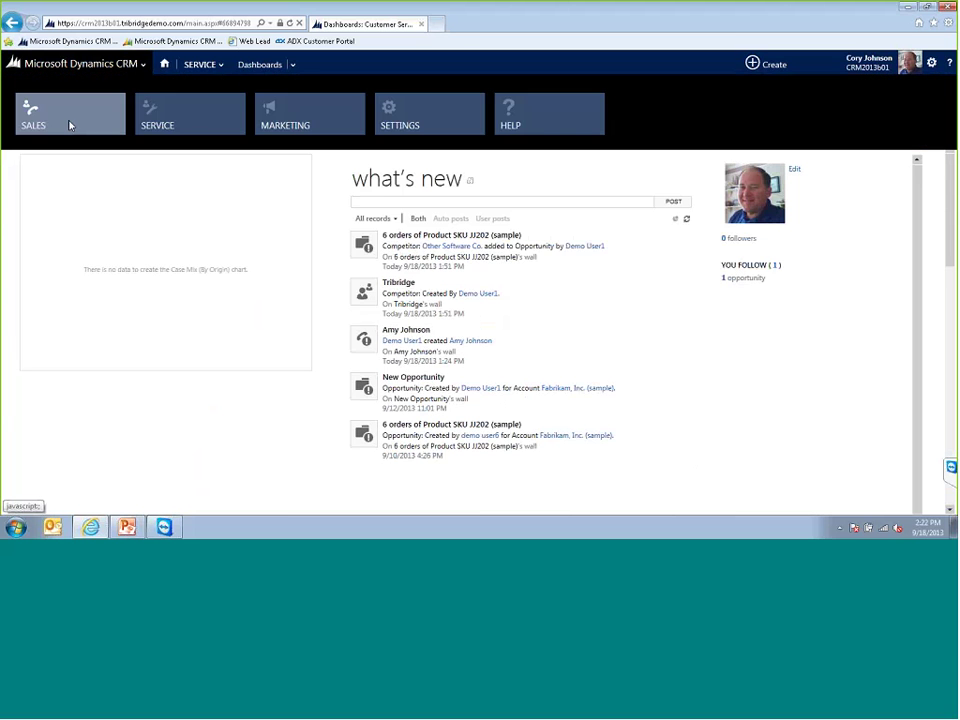
pyautogui.click(70, 125)
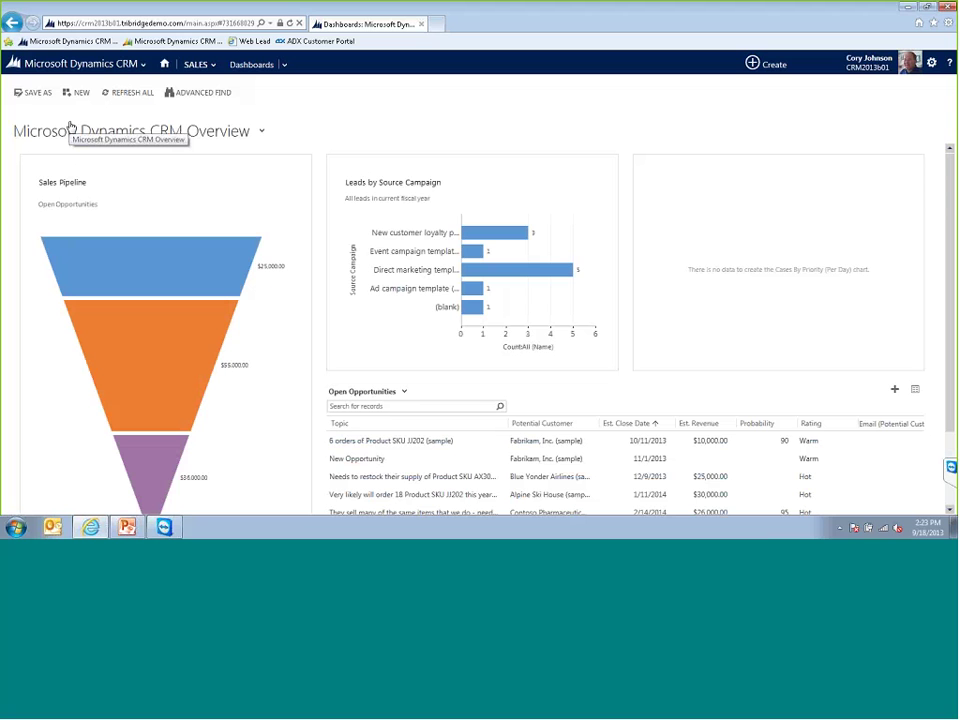
# - Page through the Sales record types out to Goals, Reports and Calendar, then back to the start
pyautogui.click(210, 65)
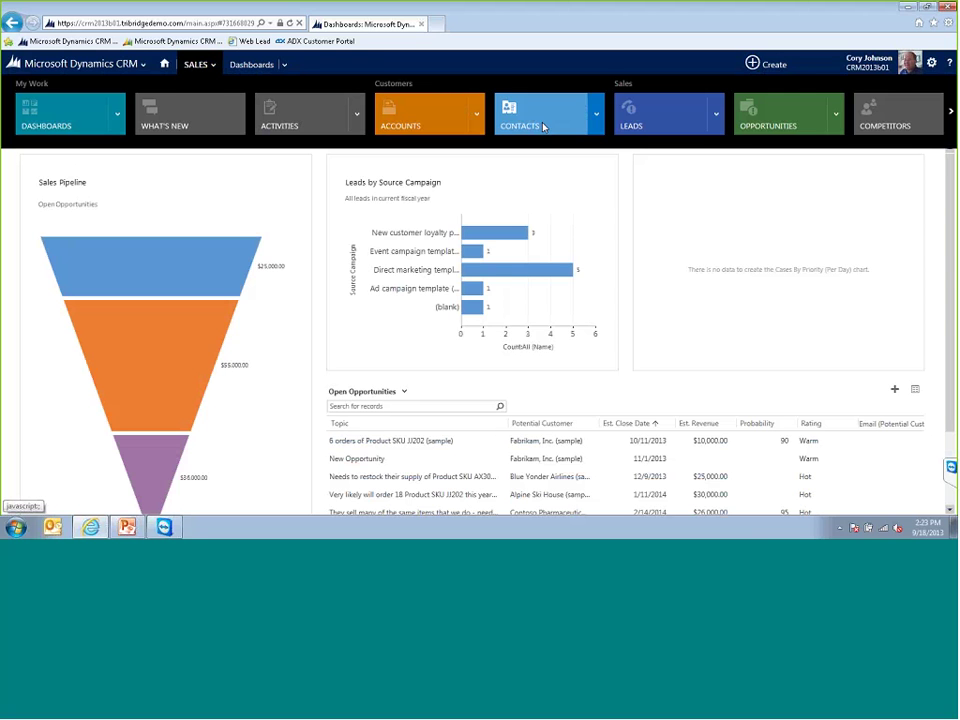
pyautogui.click(952, 115)
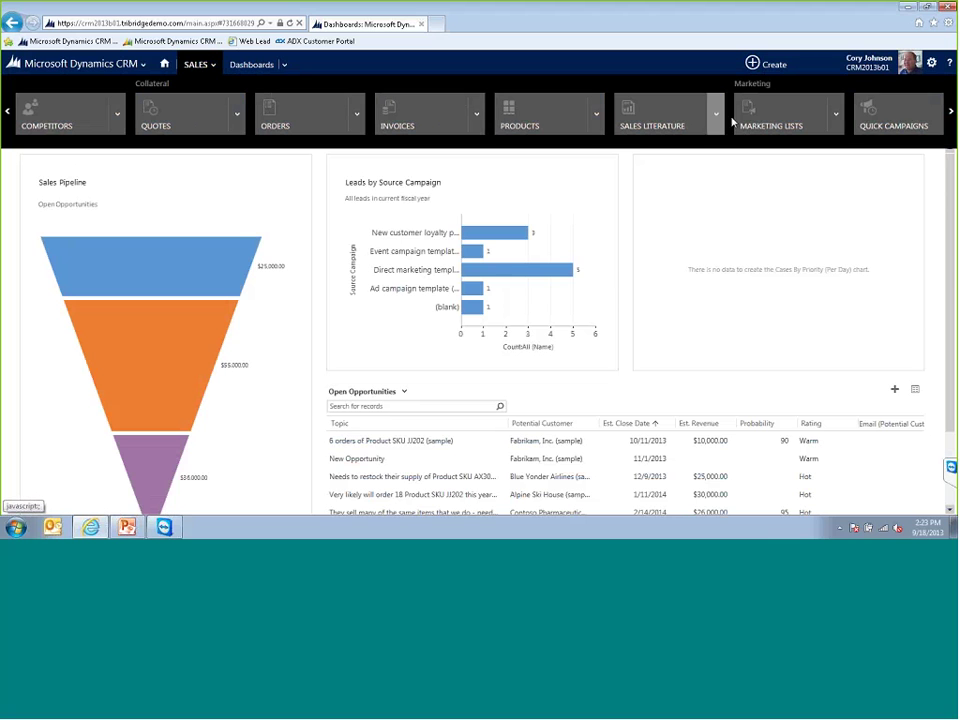
pyautogui.click(950, 113)
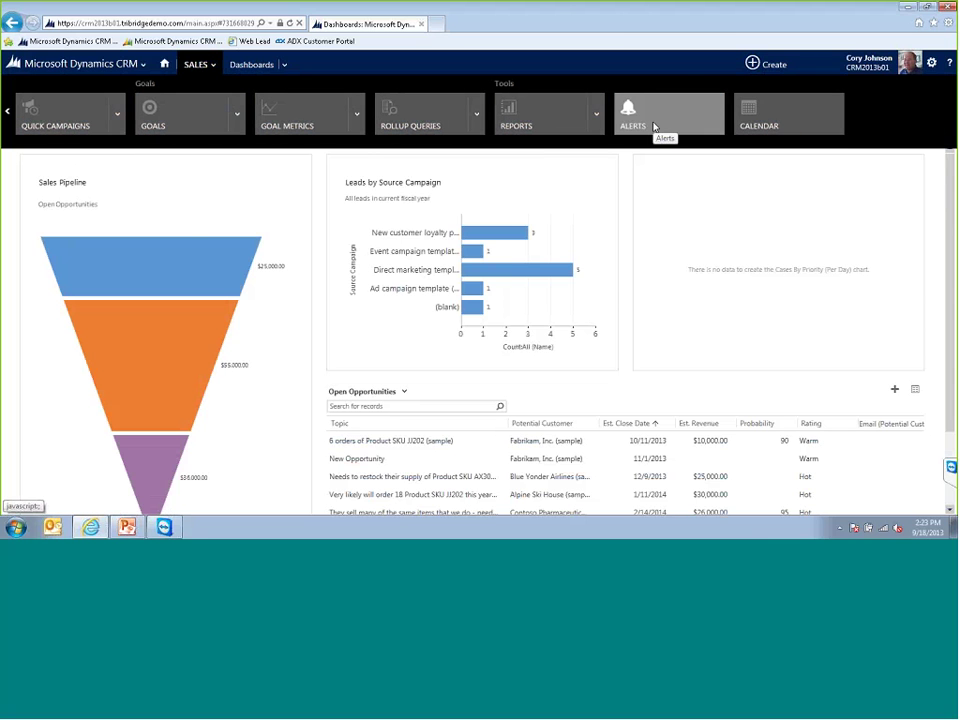
pyautogui.click(8, 112)
pyautogui.click(8, 113)
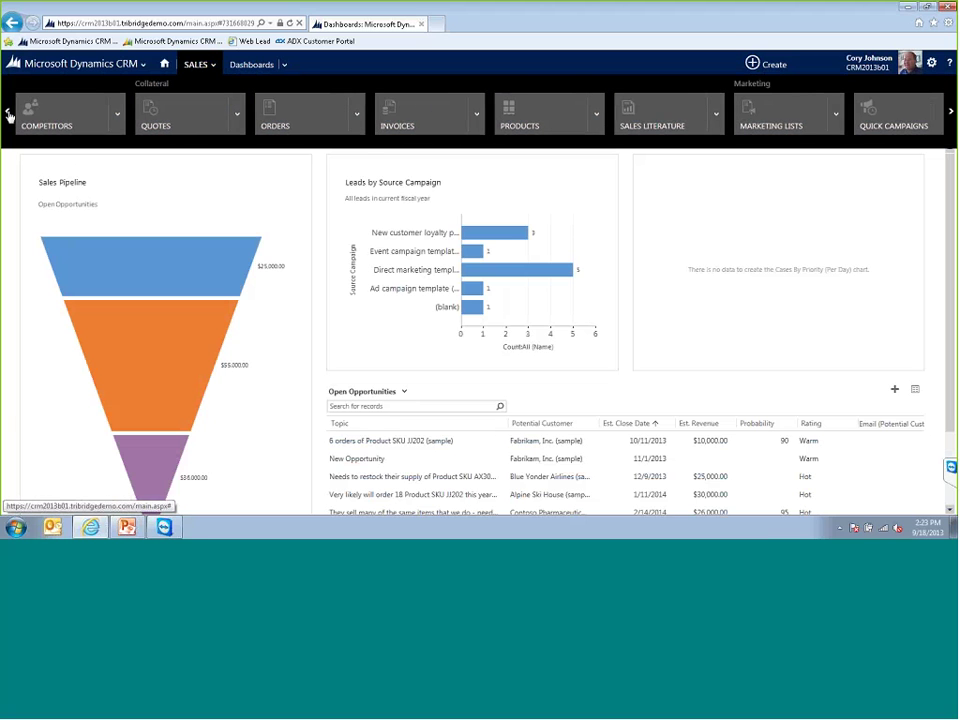
pyautogui.click(8, 113)
pyautogui.click(8, 113)
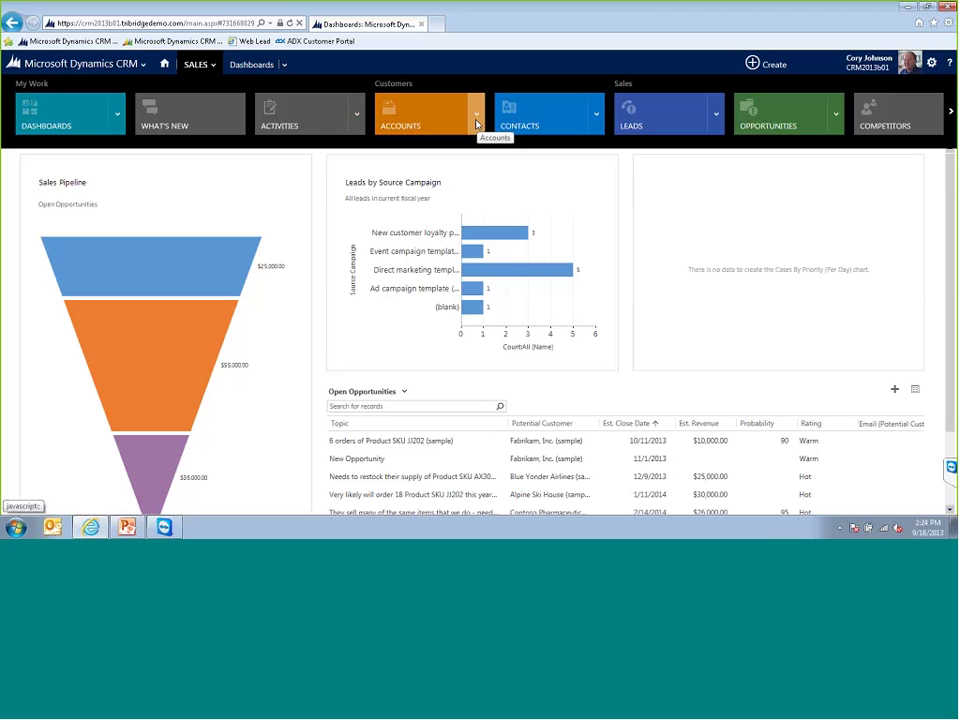
# - Open the recently viewed Fabrikam purchasing manager contact from the Contacts tile
pyautogui.click(477, 120)
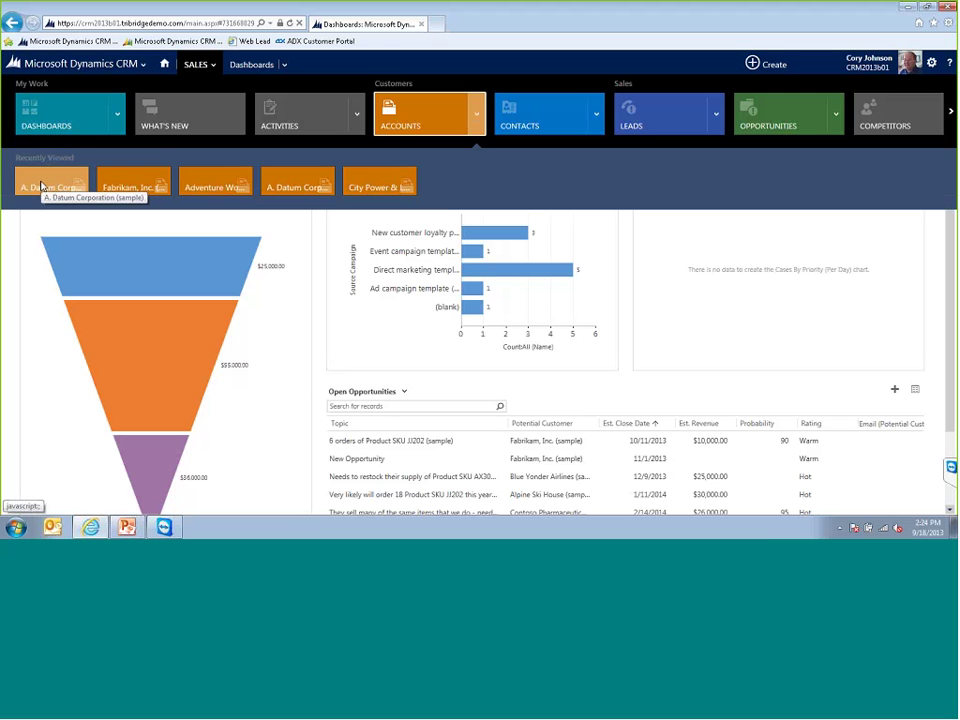
pyautogui.click(595, 114)
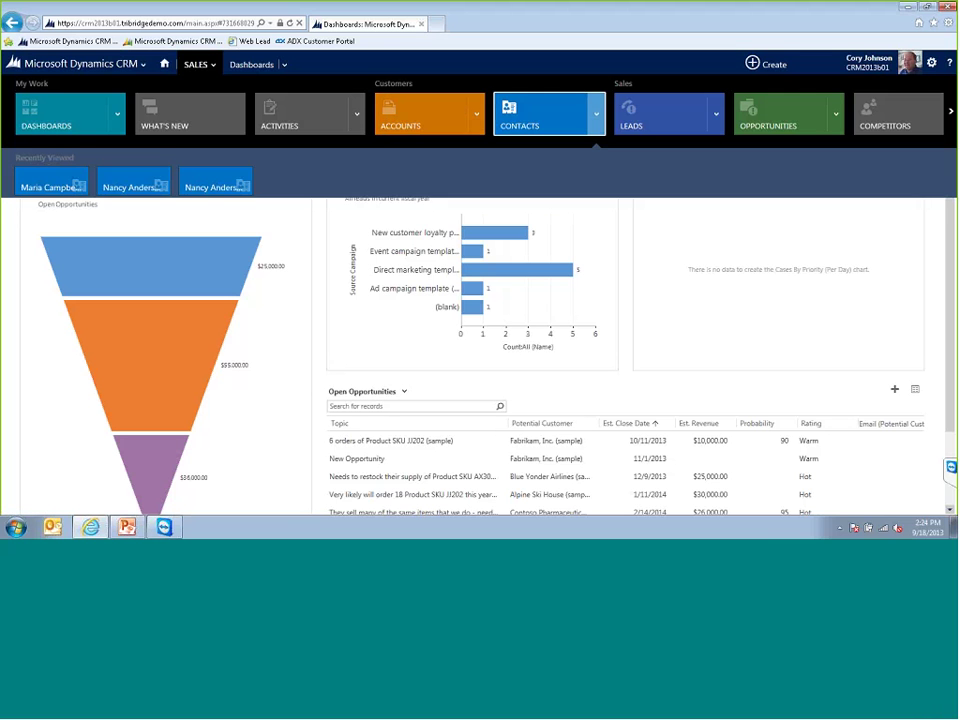
pyautogui.click(60, 185)
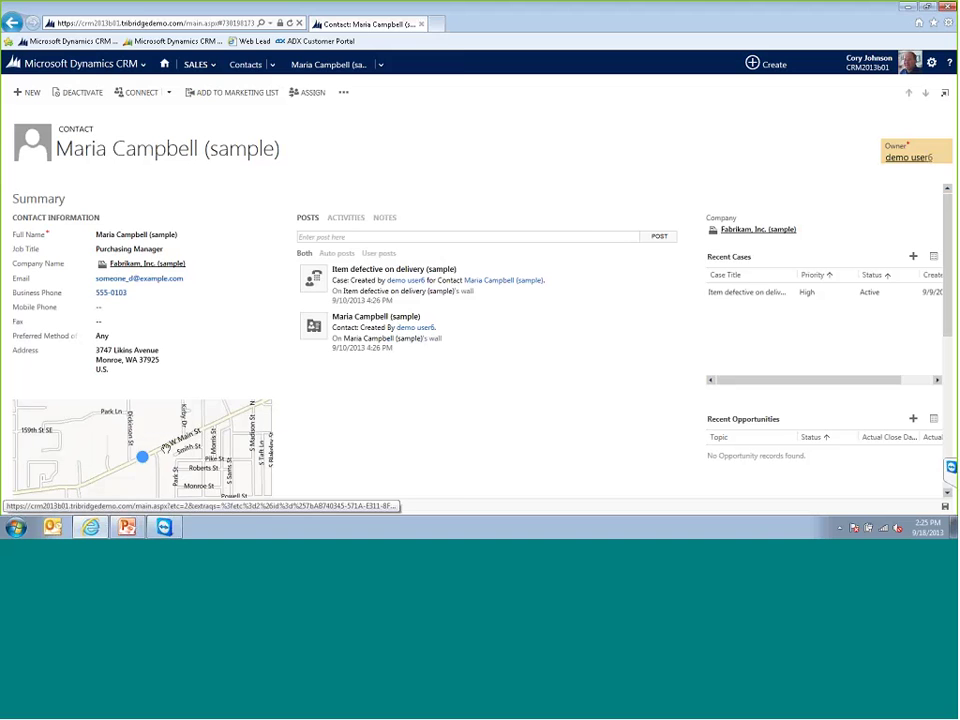
pyautogui.click(171, 455)
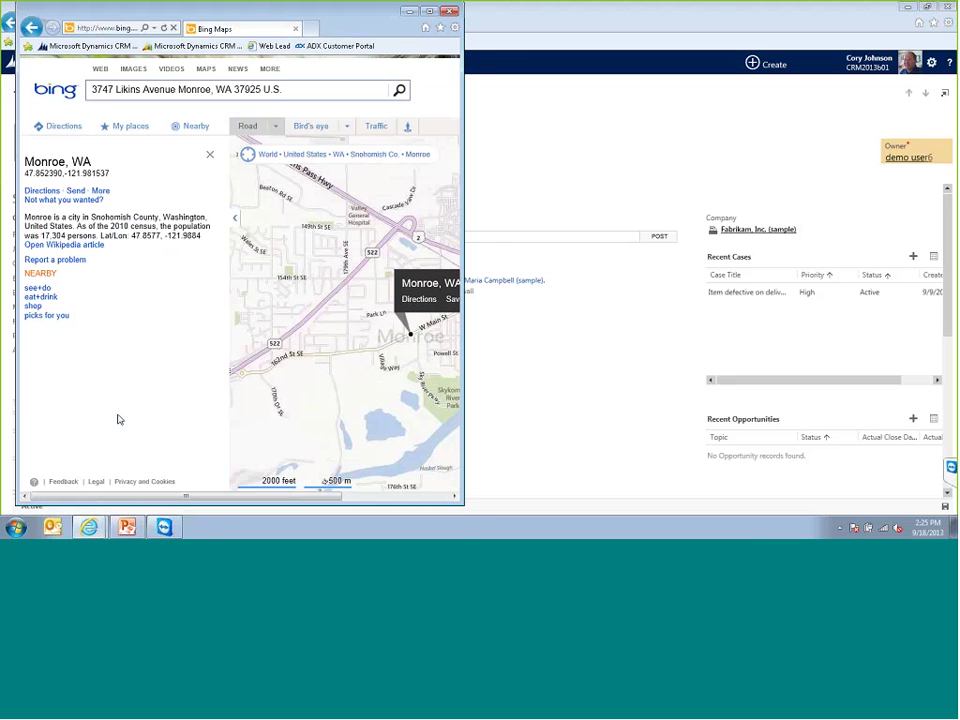
pyautogui.moveTo(155, 14); pyautogui.dragTo(155, 34)
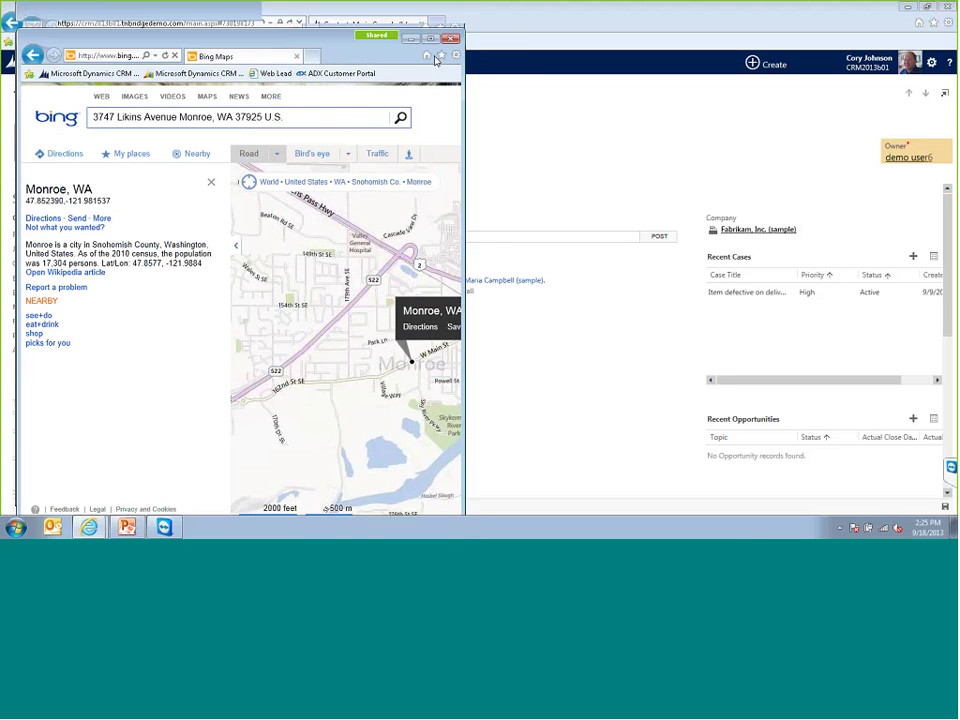
pyautogui.click(280, 10)
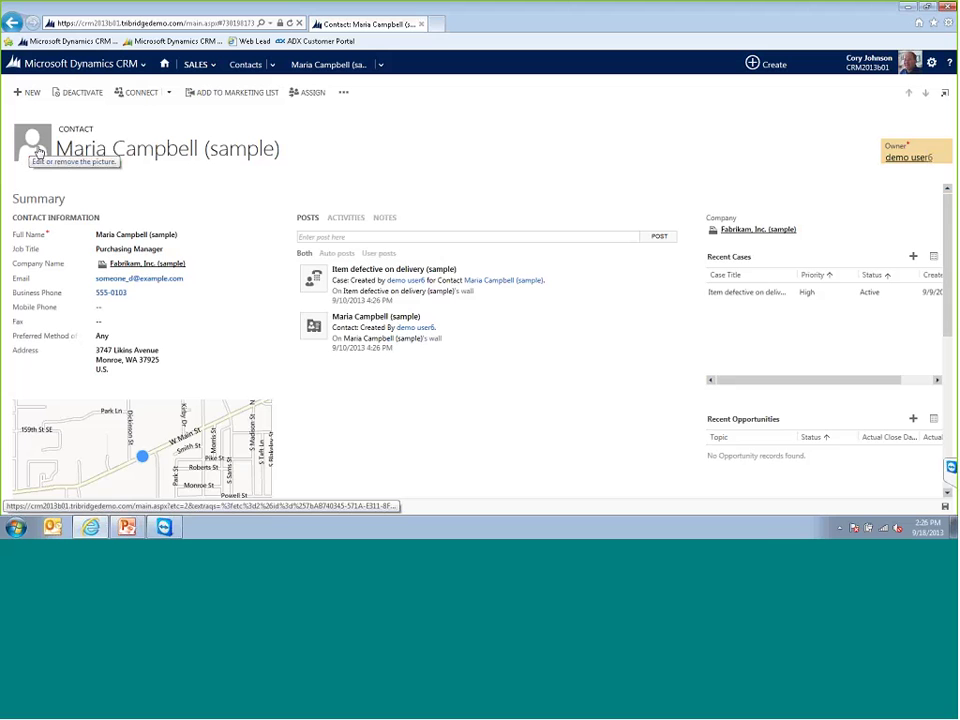
# - Upload the portrait PNG from the Desktop as the contact's picture, then reopen and cancel Edit Image
pyautogui.click(33, 152)
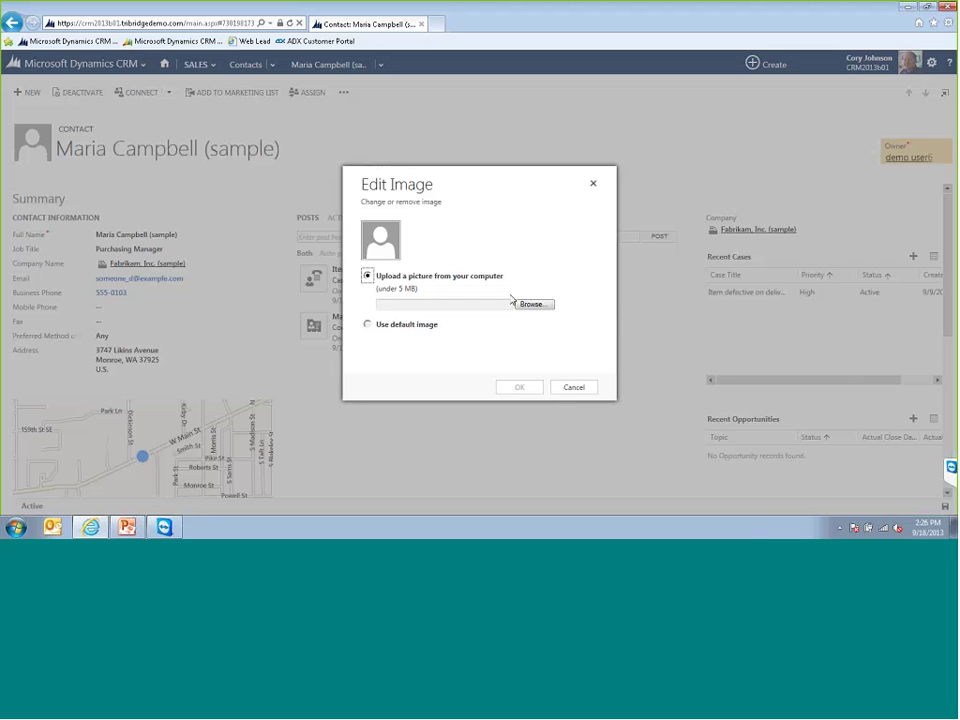
pyautogui.click(530, 304)
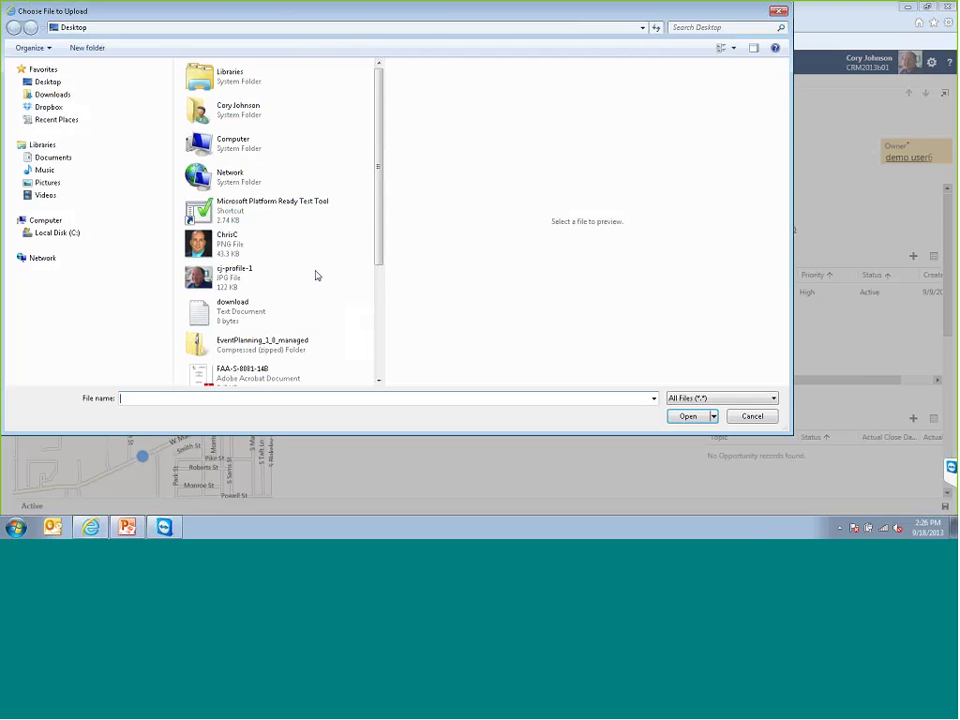
pyautogui.click(203, 248)
pyautogui.click(688, 416)
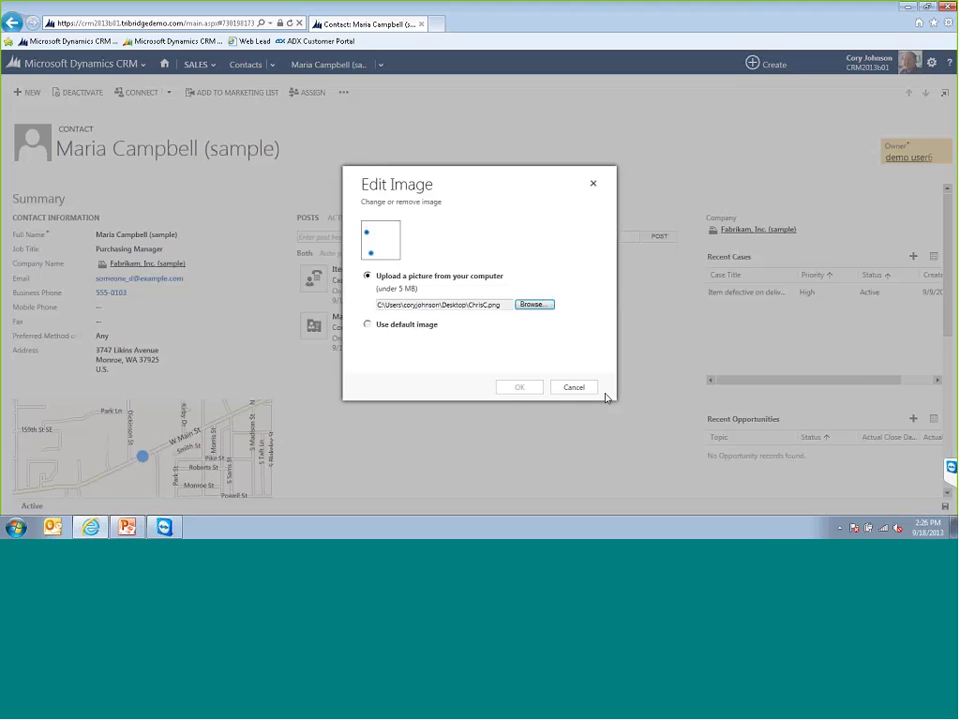
pyautogui.click(519, 388)
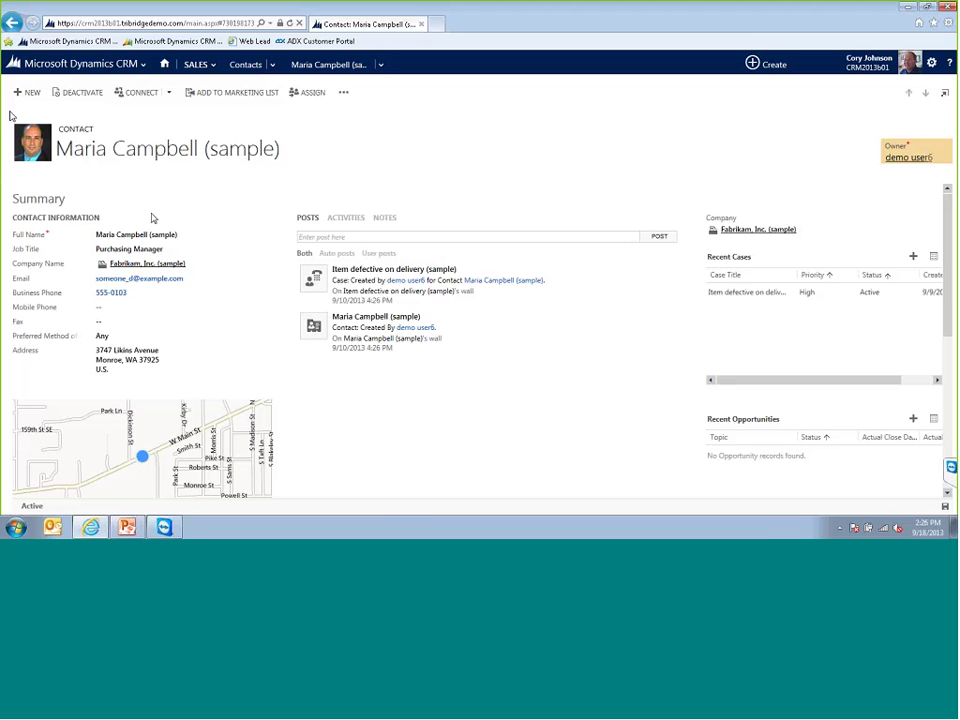
pyautogui.click(36, 143)
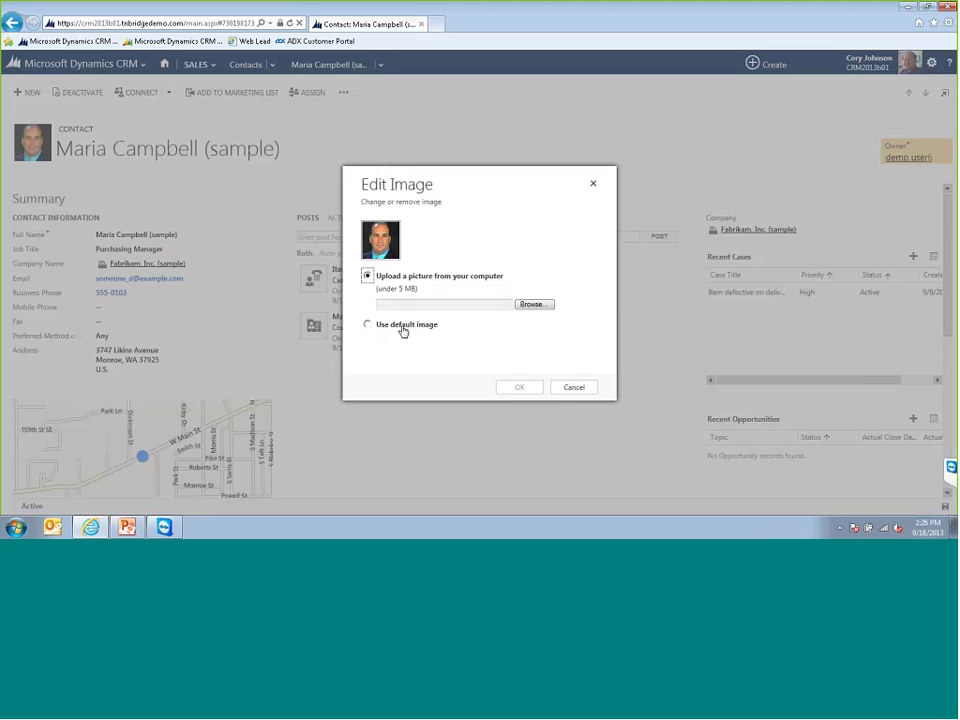
pyautogui.click(567, 390)
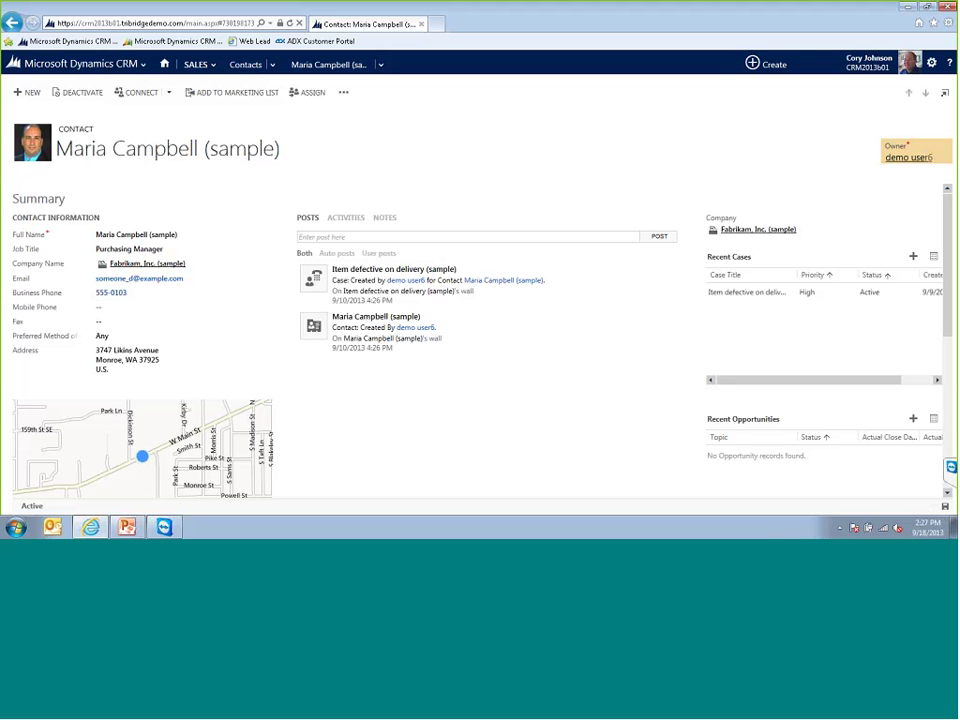
# - Set the contact's Preferred Method of Contact to Phone and save
pyautogui.click(107, 340)
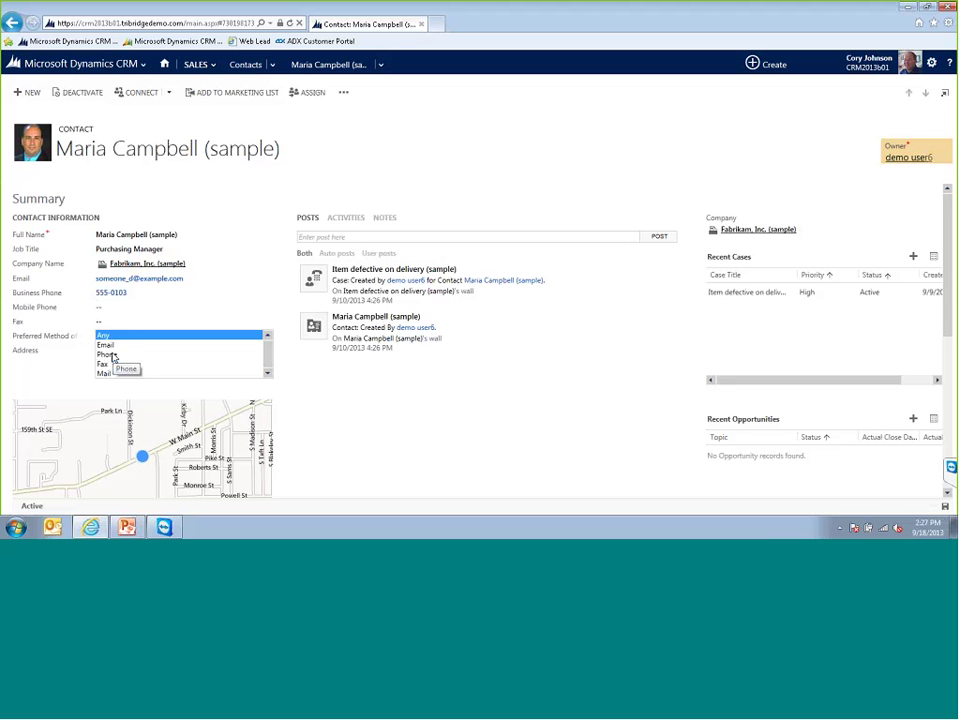
pyautogui.click(113, 356)
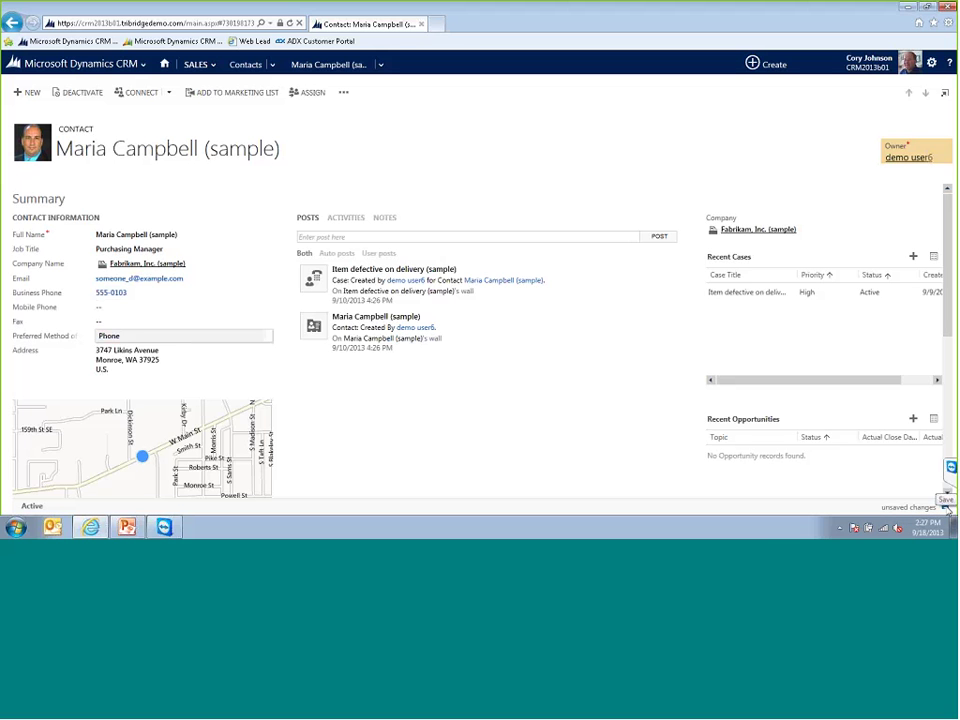
pyautogui.click(945, 507)
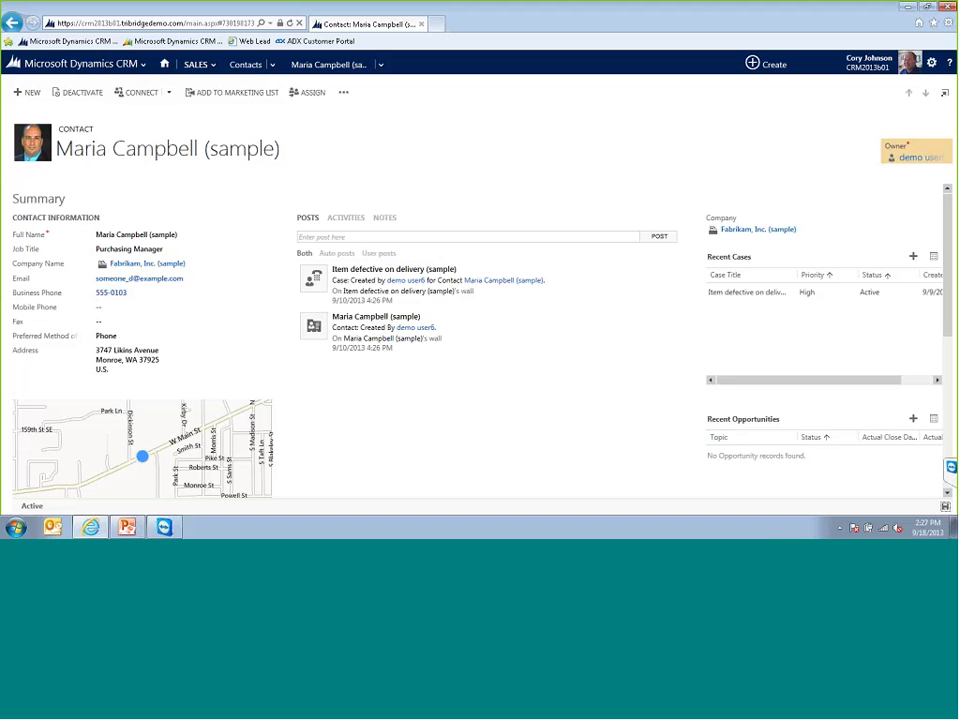
# - Add a mobile phone number to the contact and commit the edit
pyautogui.click(122, 309)
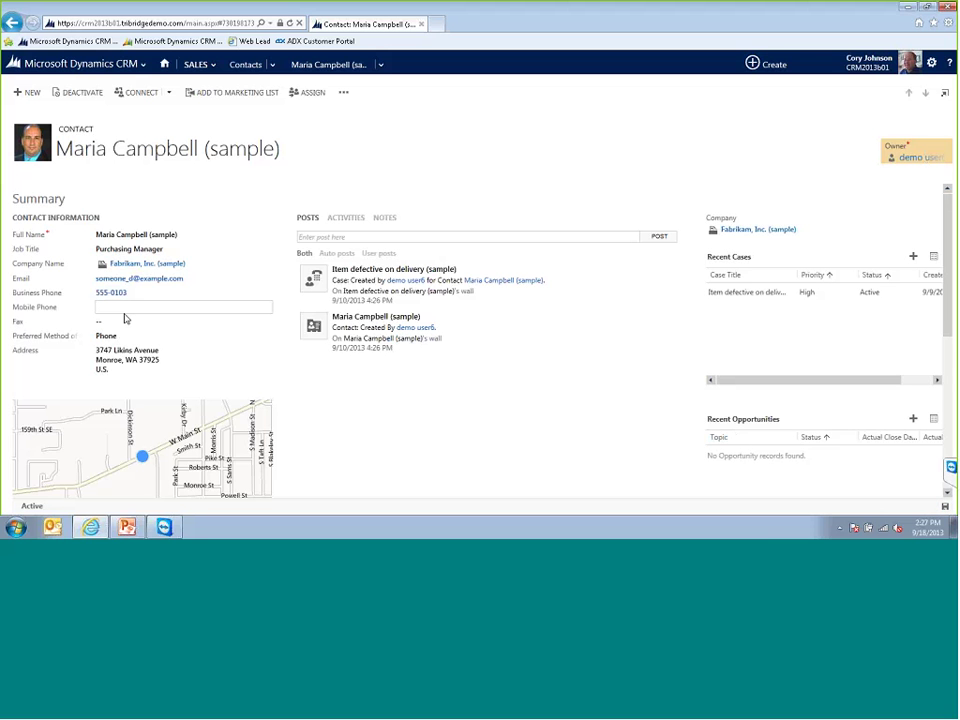
pyautogui.write('555-1212')
pyautogui.click(690, 492)
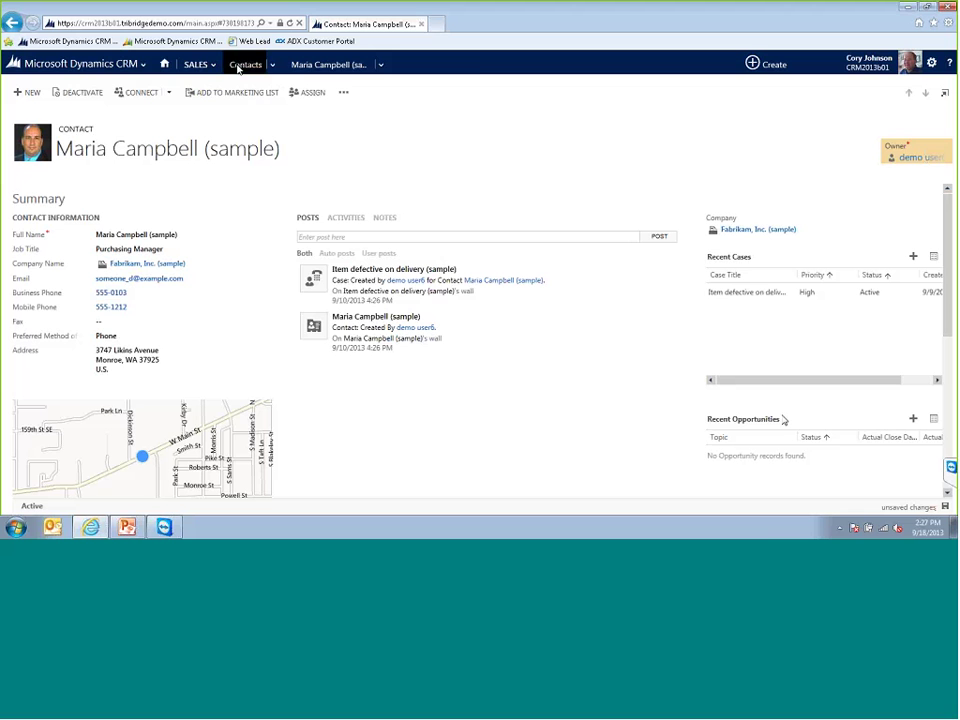
pyautogui.click(203, 64)
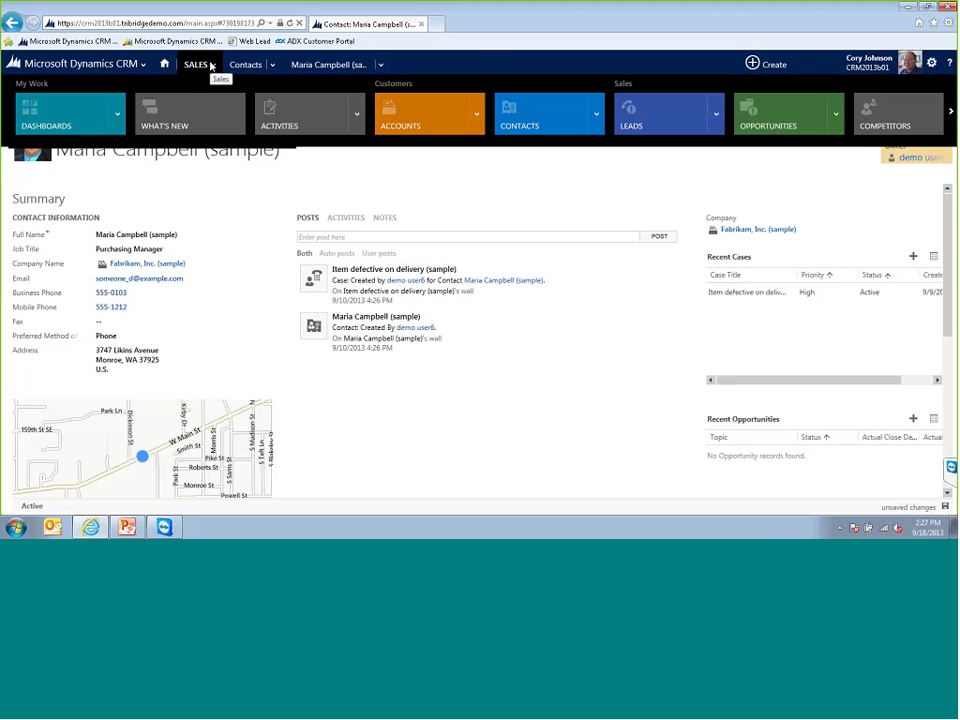
pyautogui.click(482, 396)
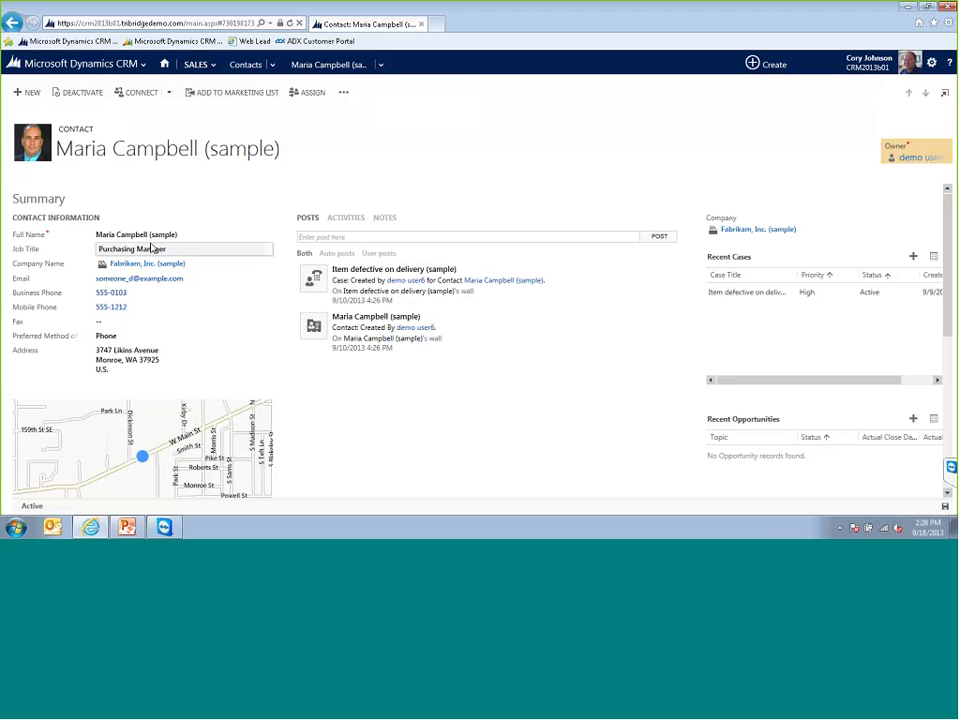
# - Go to the Sales Accounts list and expand its Charts pane
pyautogui.click(213, 65)
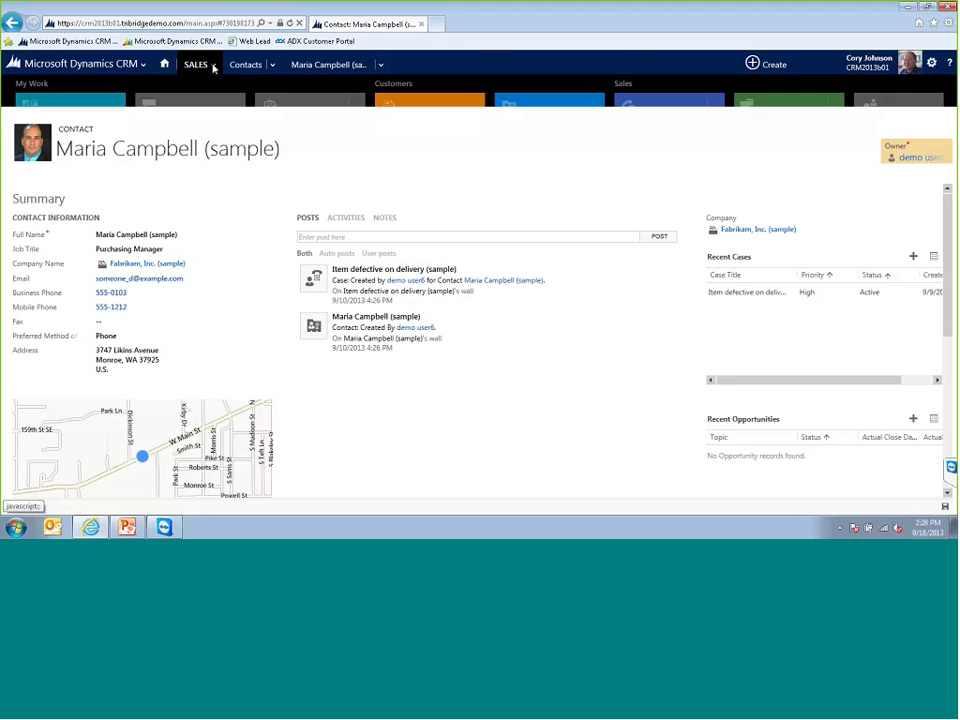
pyautogui.click(475, 117)
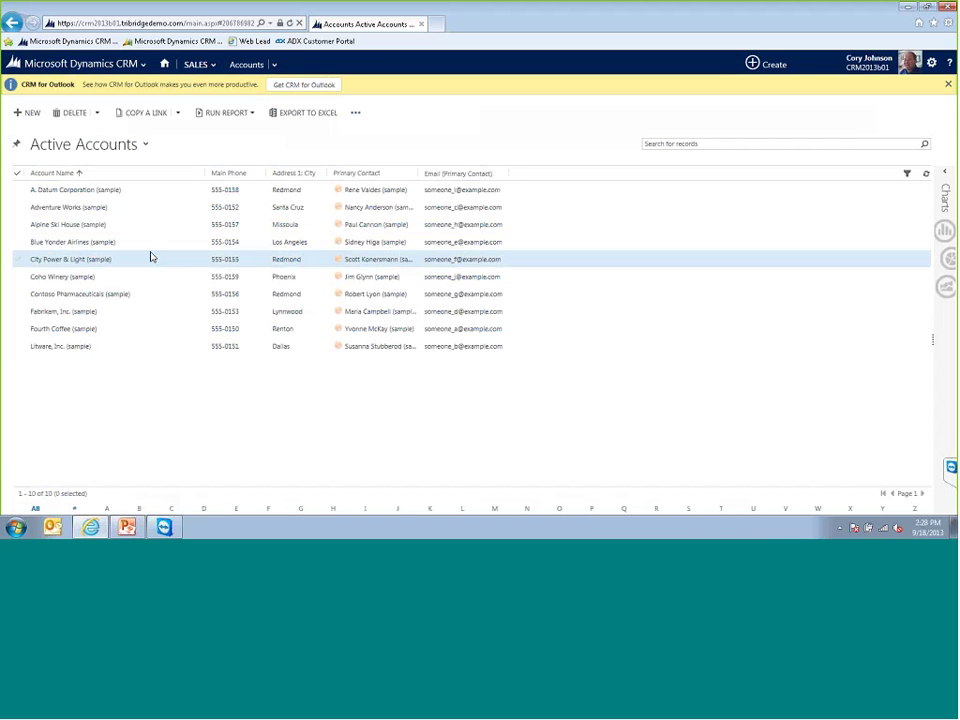
pyautogui.click(944, 172)
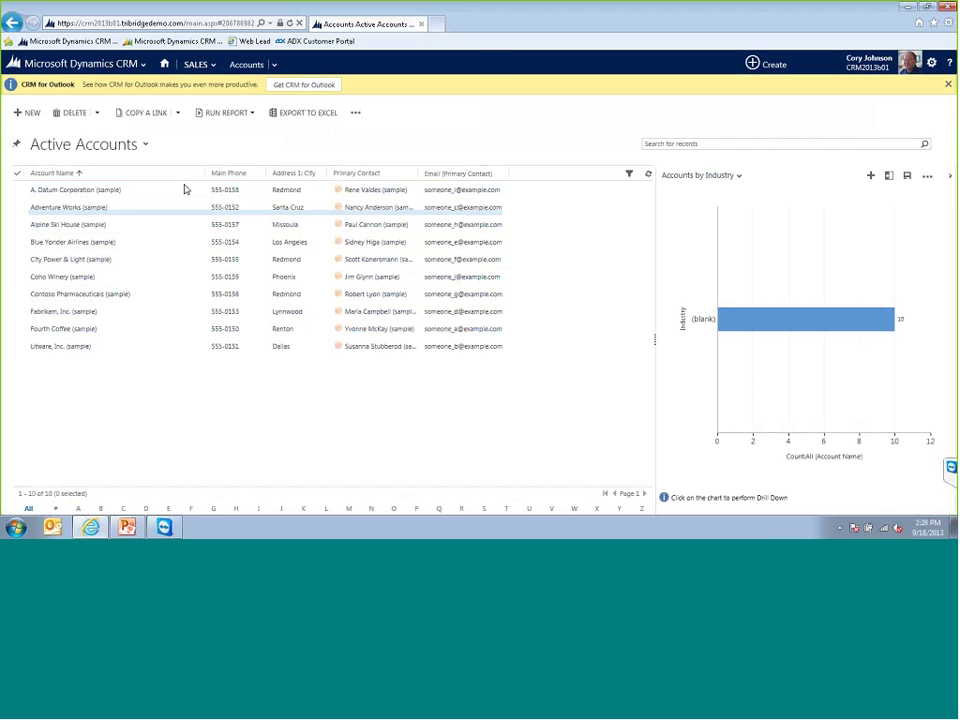
# - Open the A. Datum Corporation account from Recently Viewed, then head back toward Dashboards
pyautogui.click(274, 64)
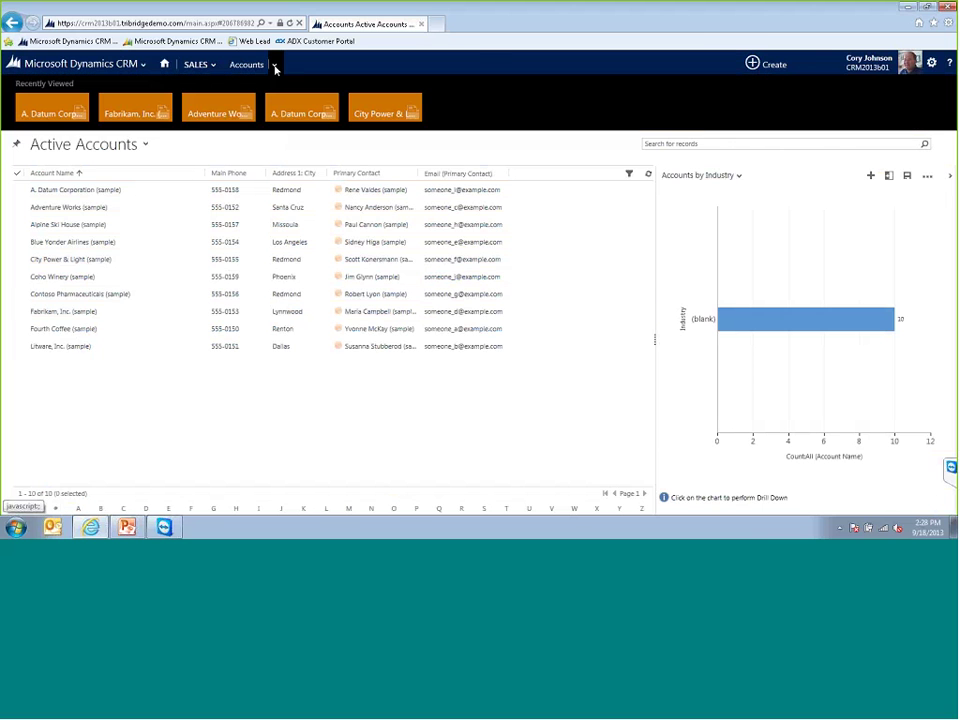
pyautogui.click(52, 113)
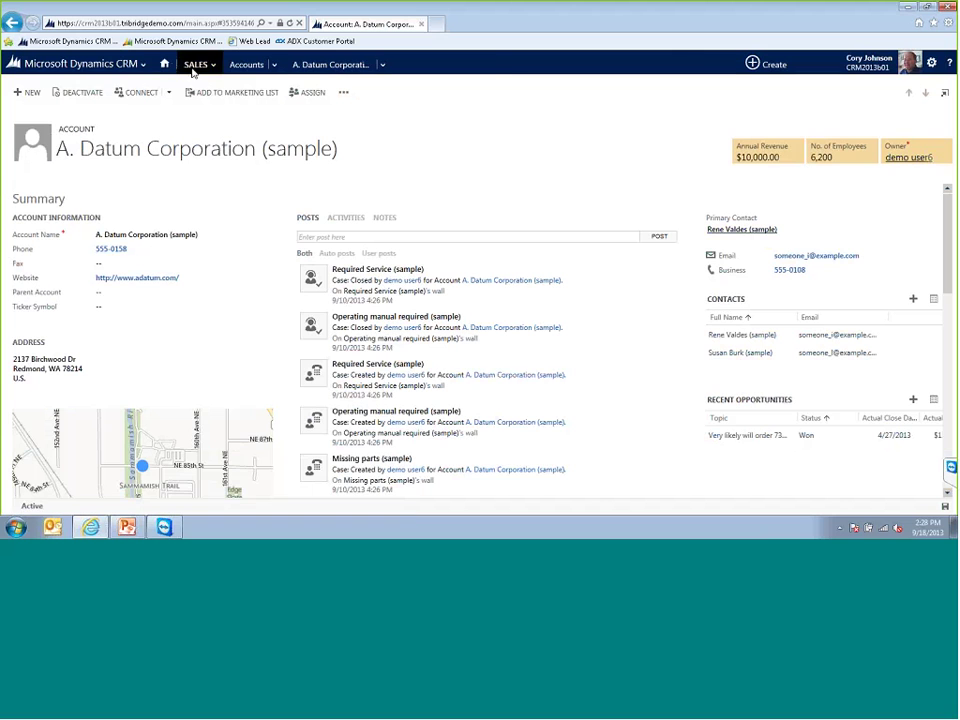
pyautogui.click(165, 64)
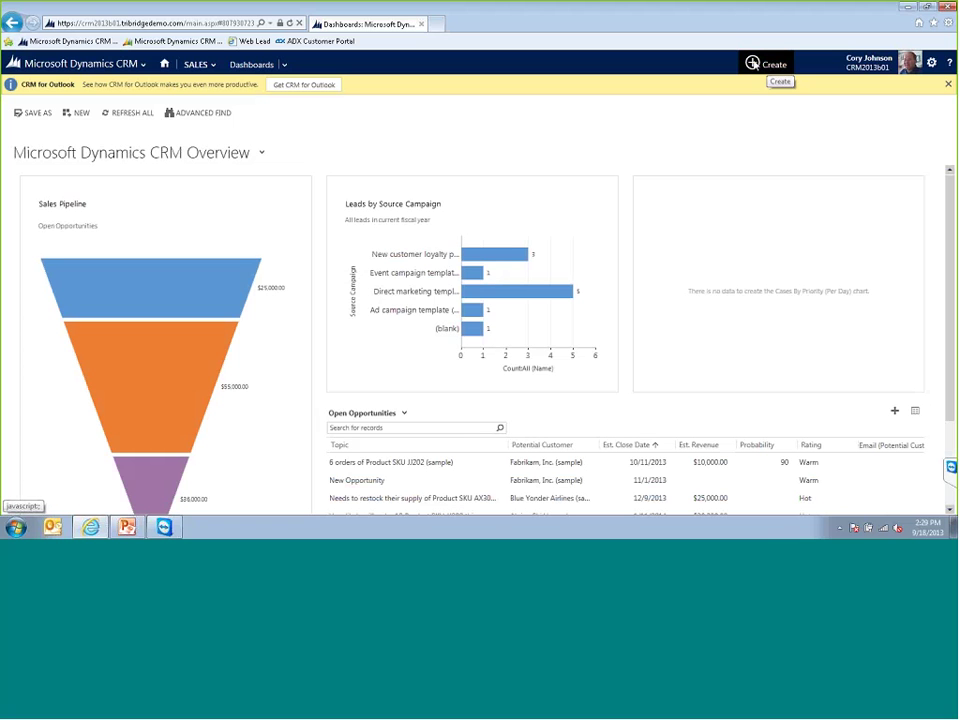
# - Quick-create and save a lead with topic 'Looking for information on the 2013 Upgrade' and the contact's first and last name
pyautogui.click(770, 66)
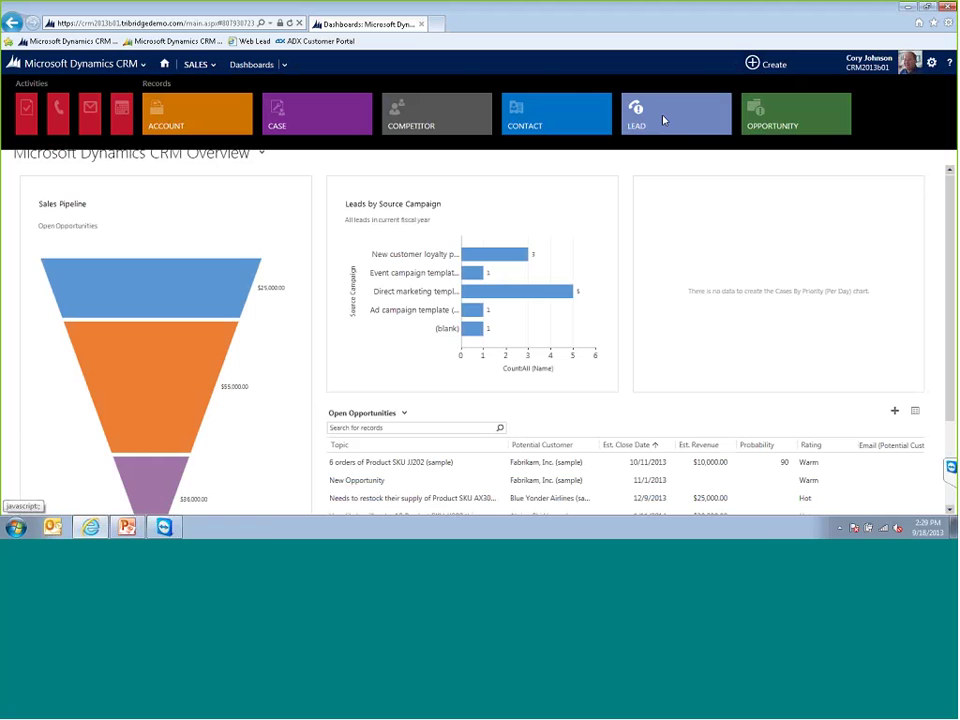
pyautogui.click(662, 120)
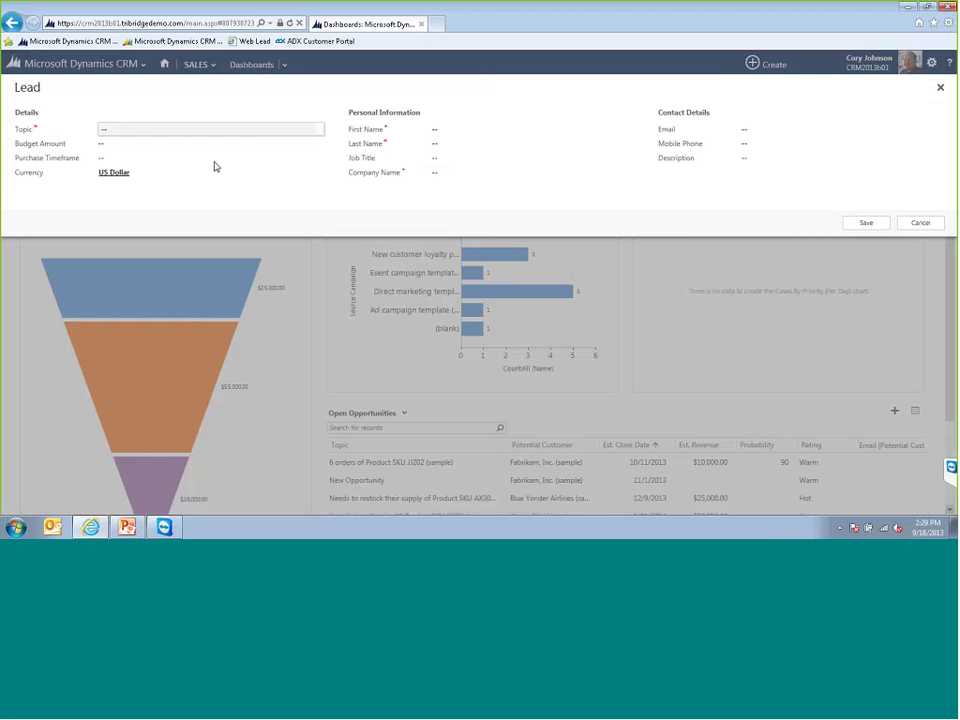
pyautogui.click(159, 128)
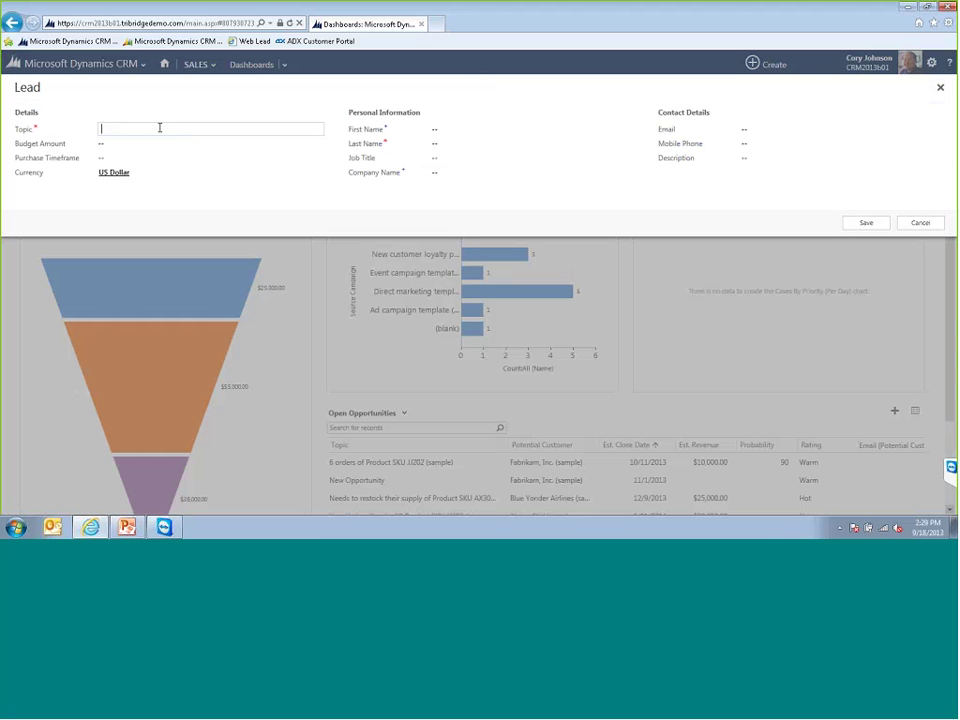
pyautogui.write('Looking for information on the 2013 Upgrad')
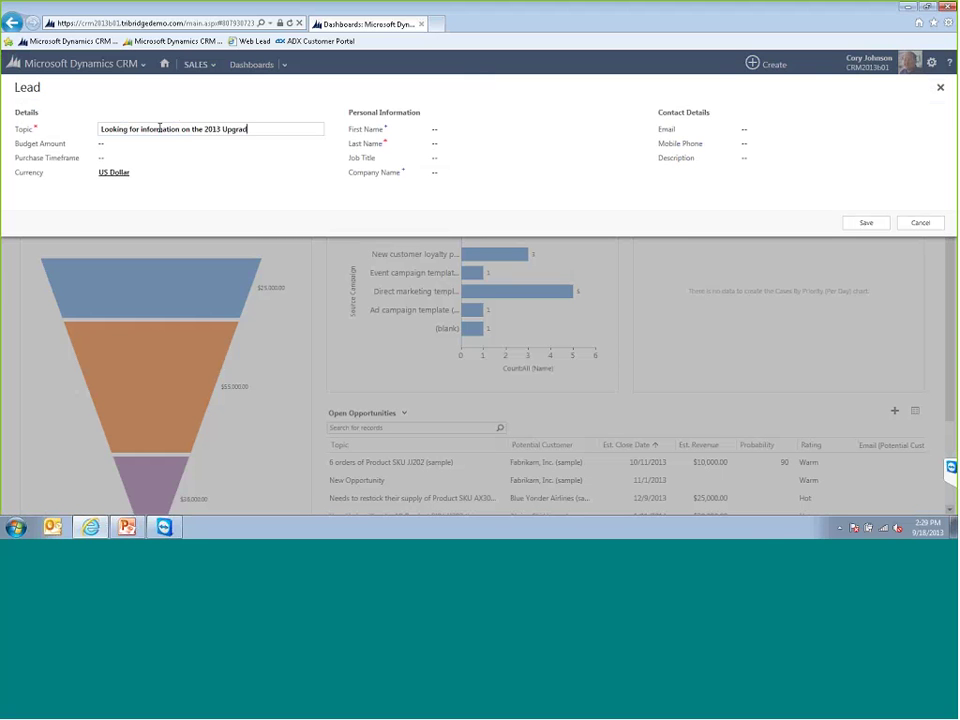
pyautogui.write('e')
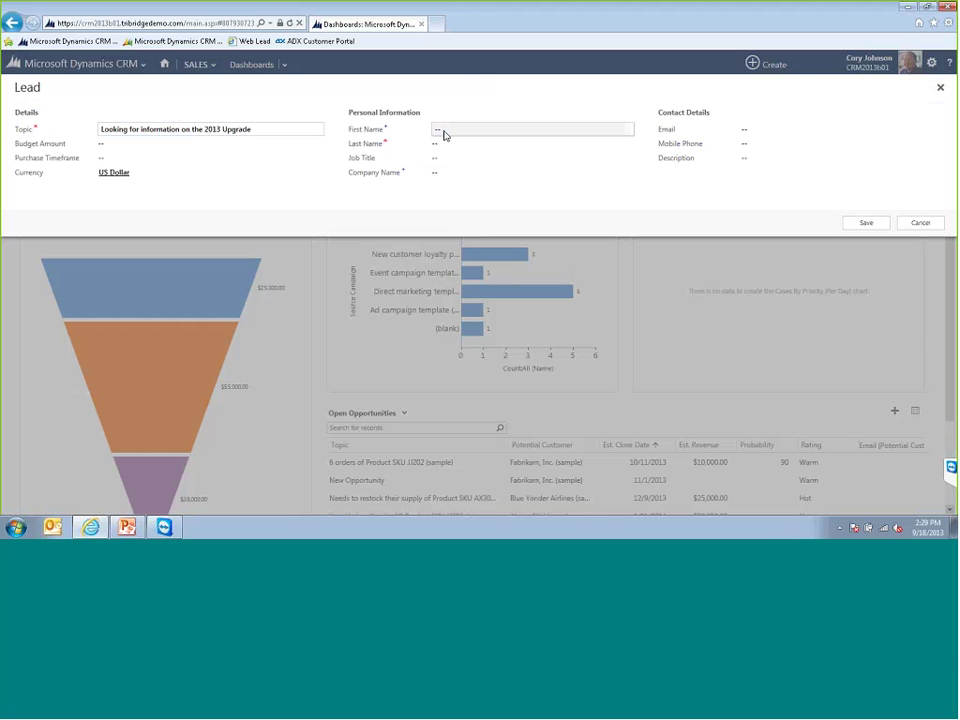
pyautogui.click(476, 131)
pyautogui.press('Tab')
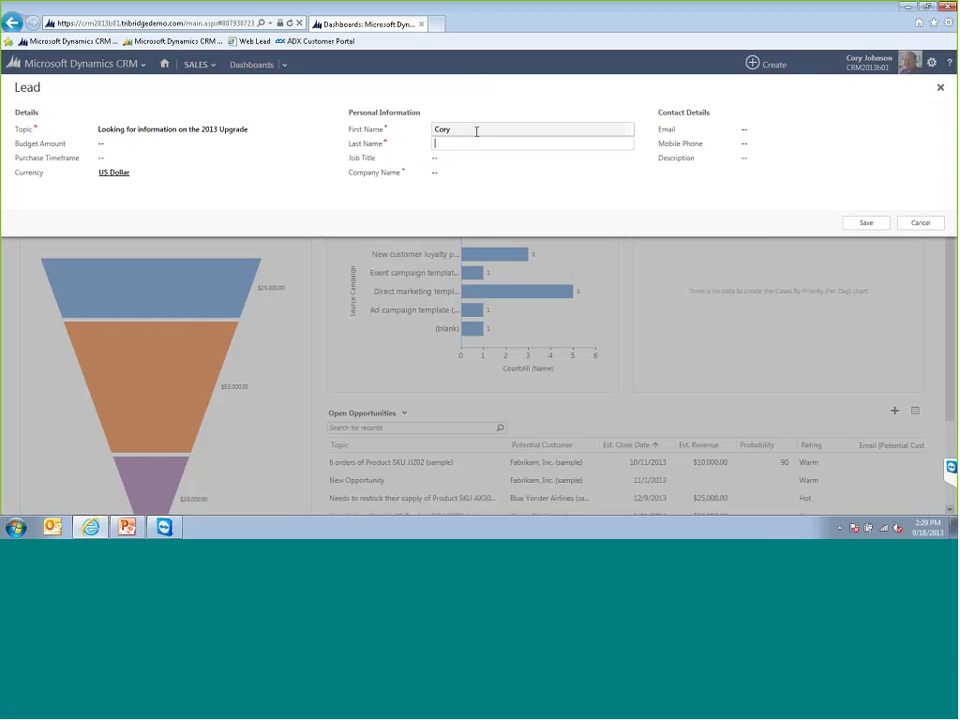
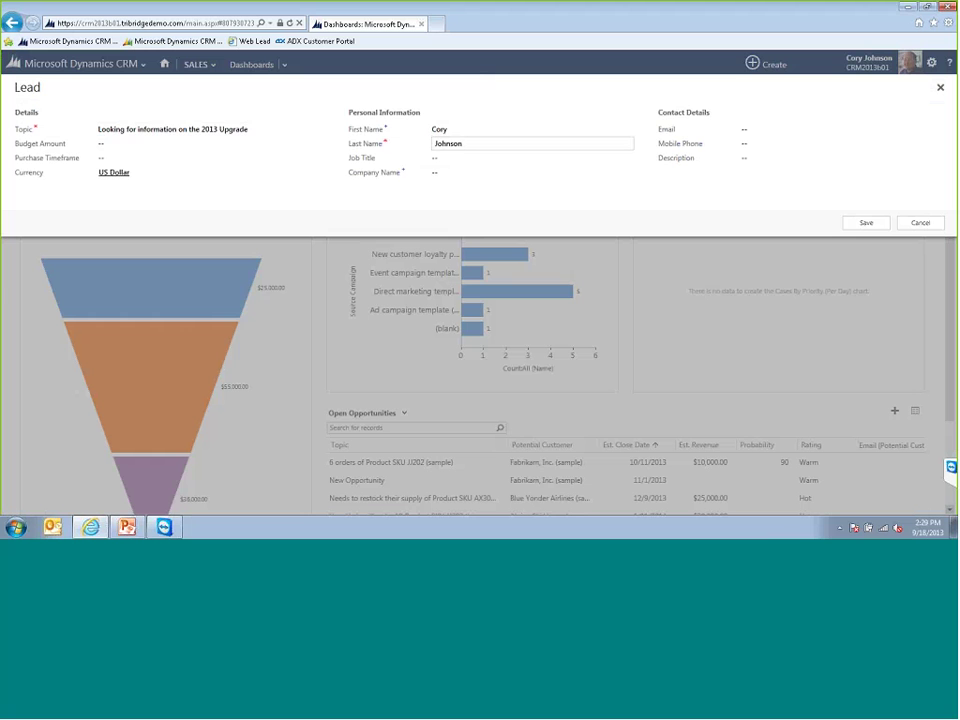
pyautogui.click(866, 226)
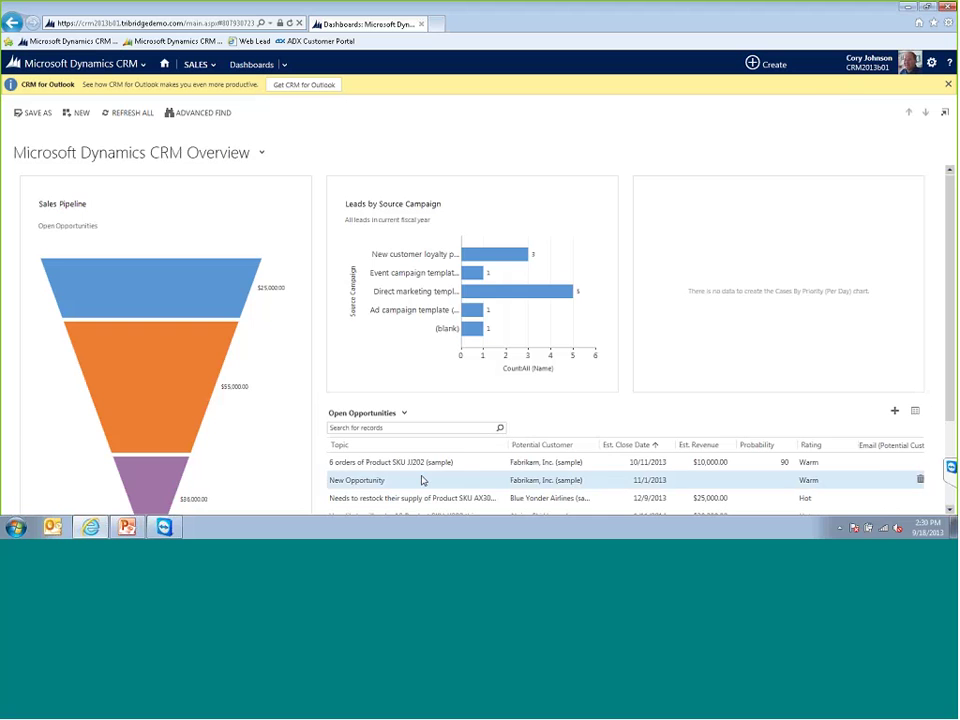
# - Open the '6 orders of Product SKU JJ202 (sample)' opportunity from the dashboard's Open Opportunities list
pyautogui.doubleClick(466, 467)
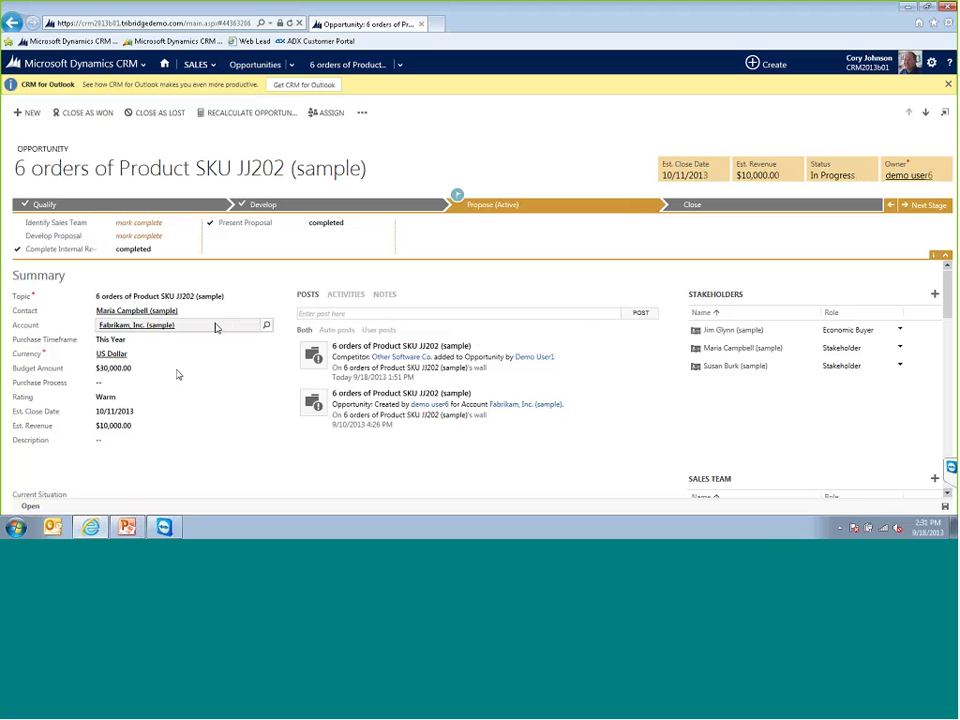
# - Delete the Est. Revenue amount so the field is blank, then save with Ctrl+S
pyautogui.scroll(-2, 216, 326)
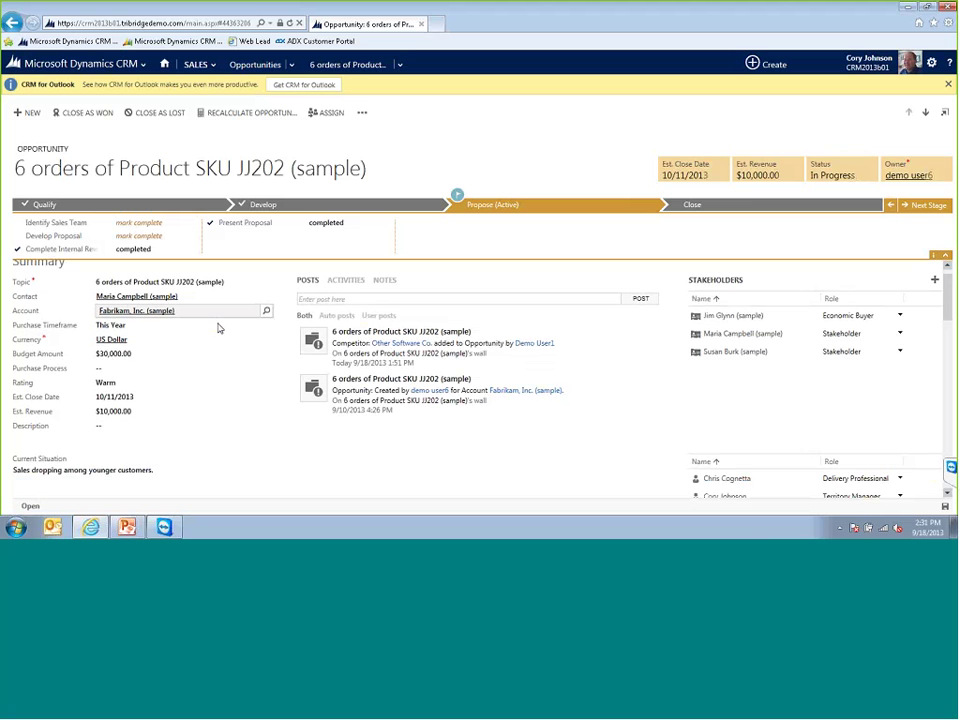
pyautogui.scroll(2, 120, 310)
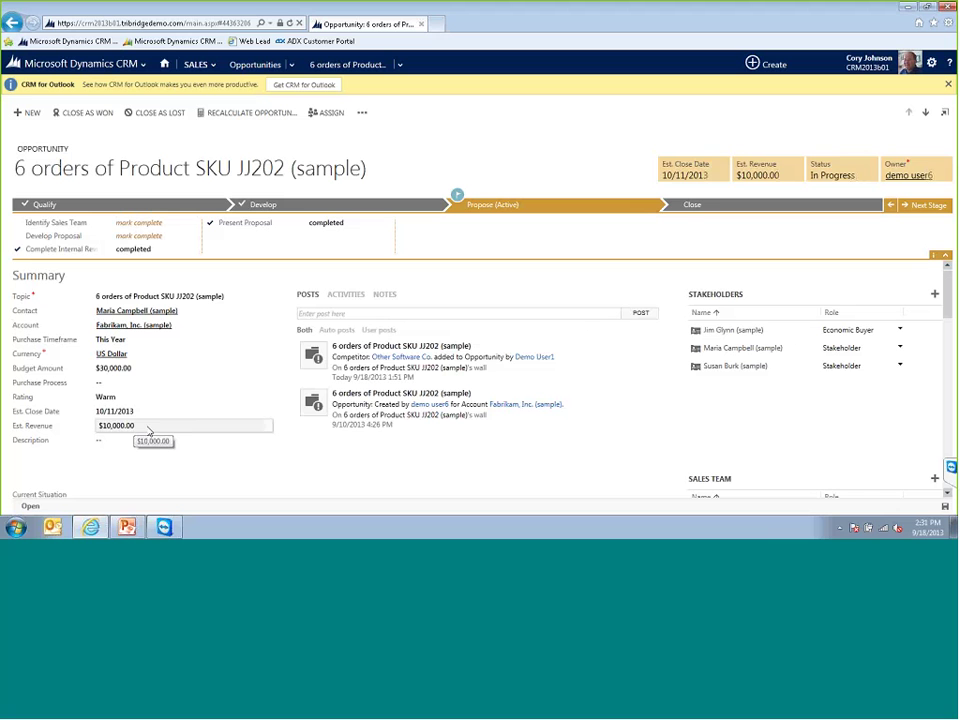
pyautogui.click(149, 430)
pyautogui.press('BackSpace')
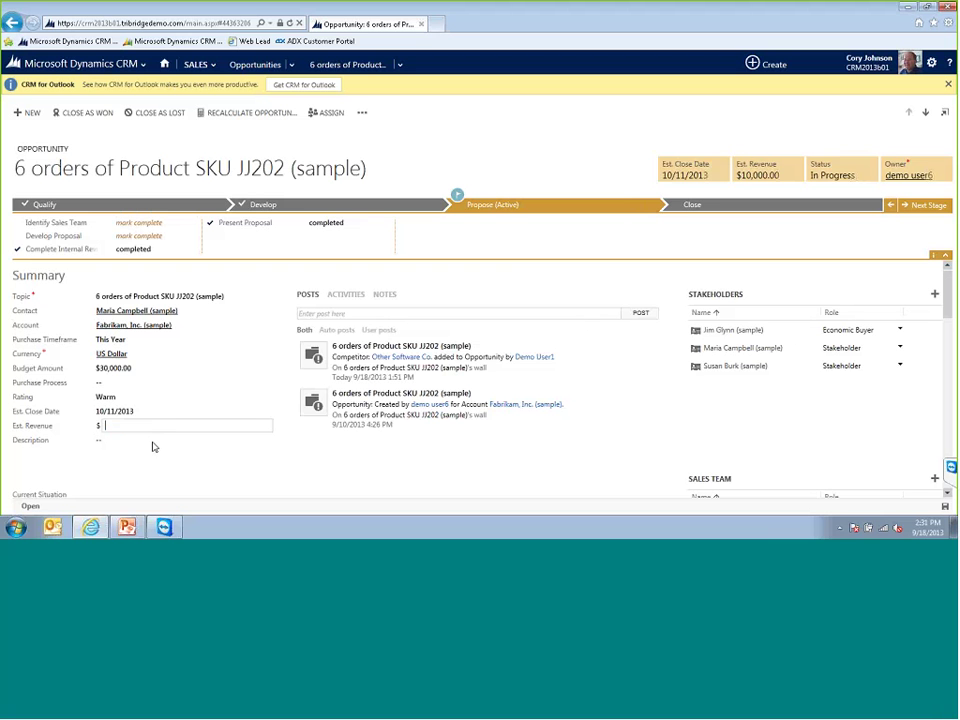
pyautogui.click(287, 461)
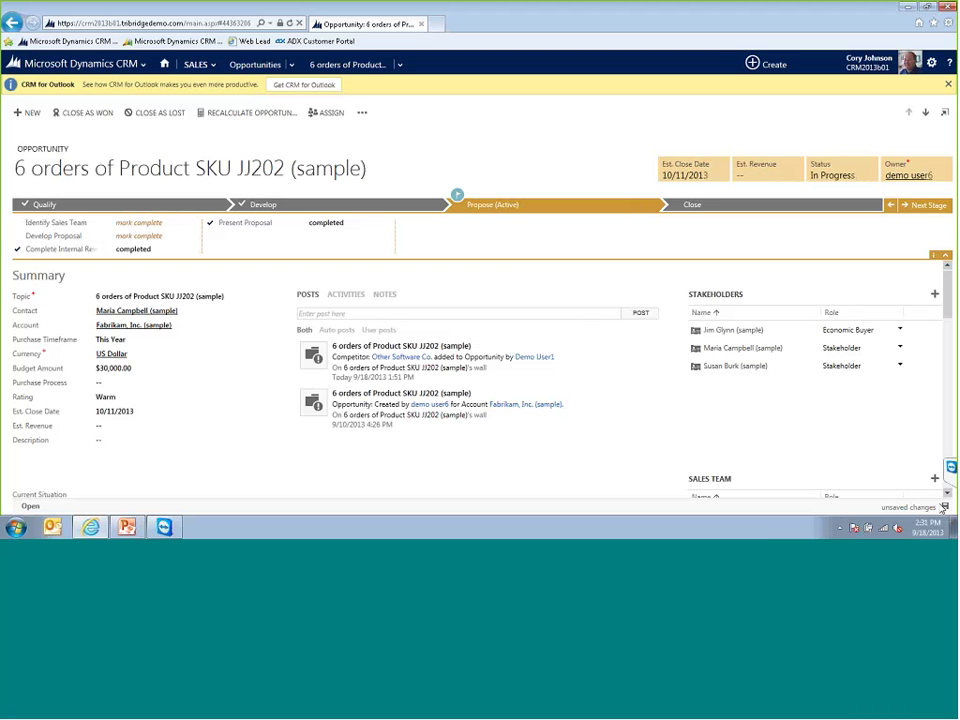
pyautogui.hotkey('ctrl', 's')
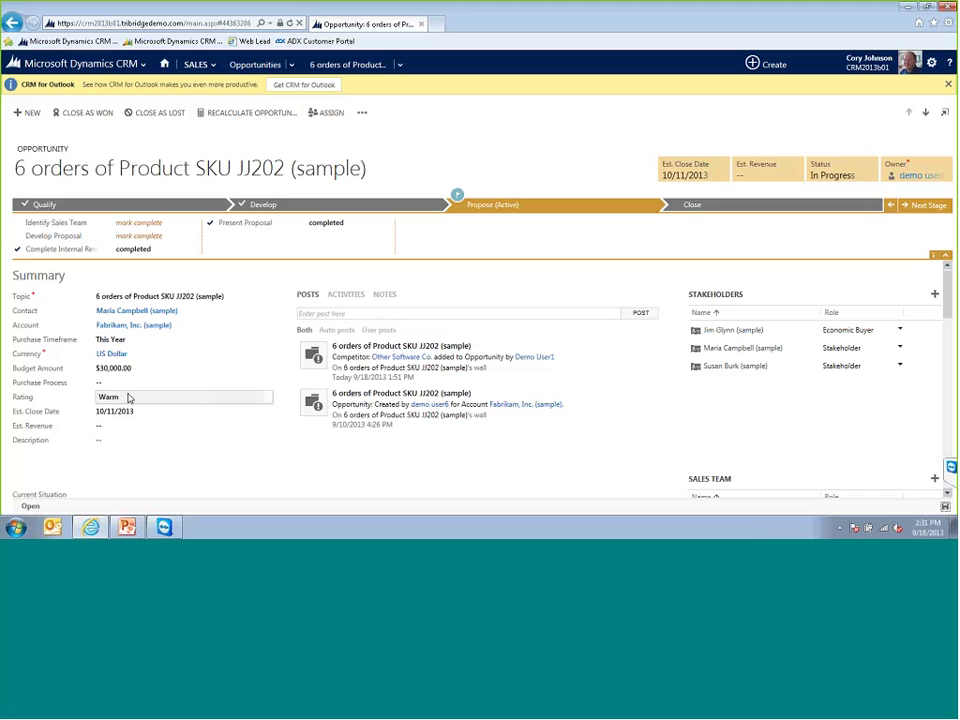
# - Change Rating from Warm to Hot and check the required-value warning for Est. Revenue
pyautogui.click(128, 402)
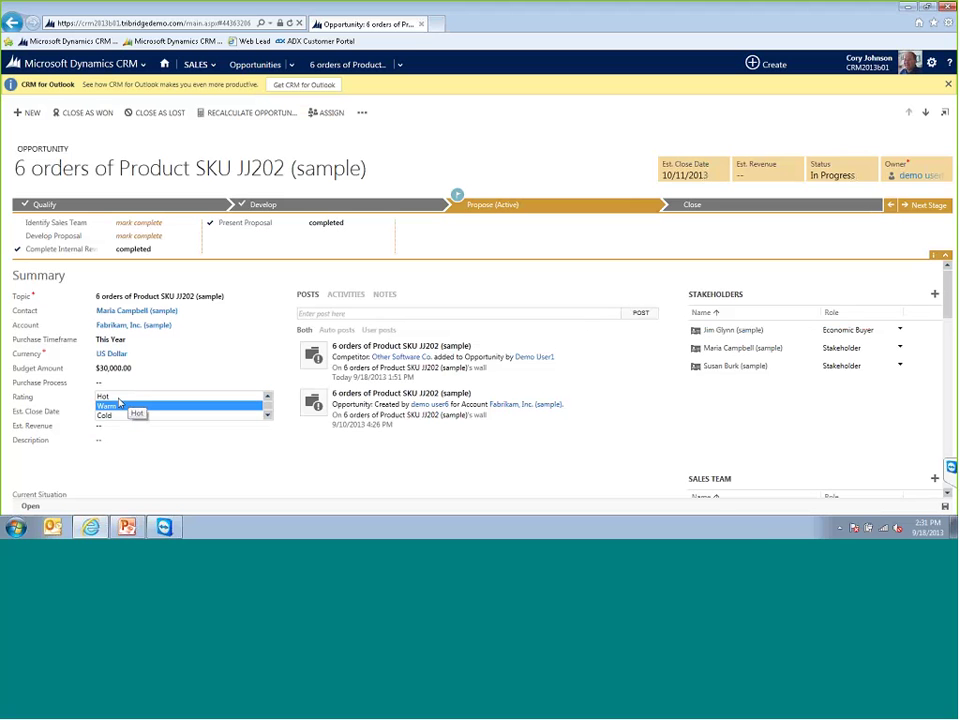
pyautogui.click(122, 397)
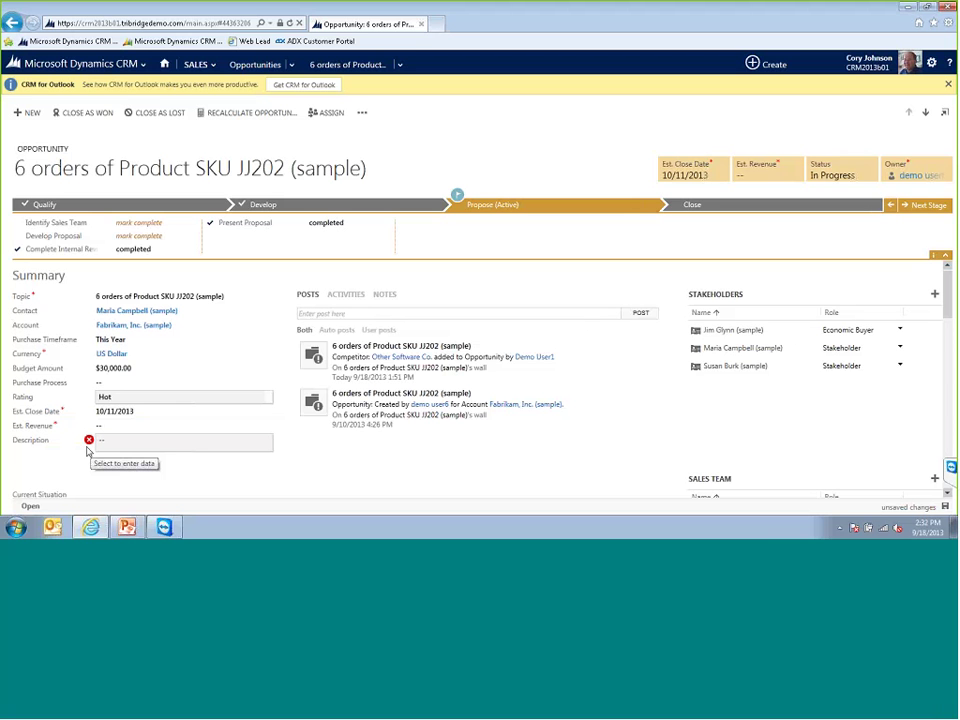
pyautogui.moveTo(89, 445)
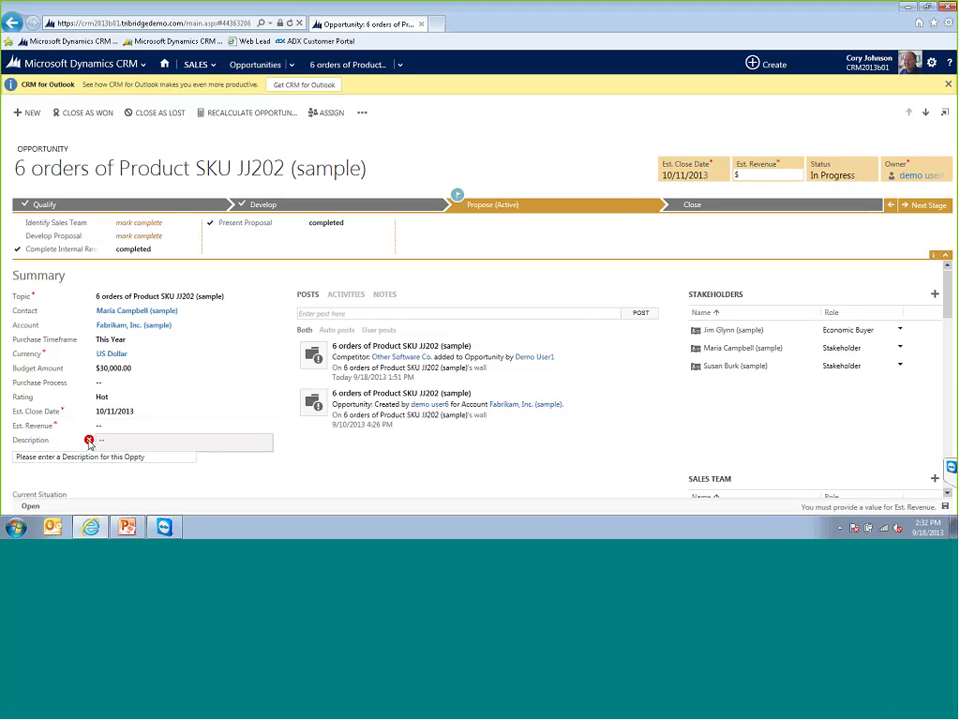
# - Enter Est. Revenue 1000 and Description 'Hello world!', then save the opportunity
pyautogui.click(107, 425)
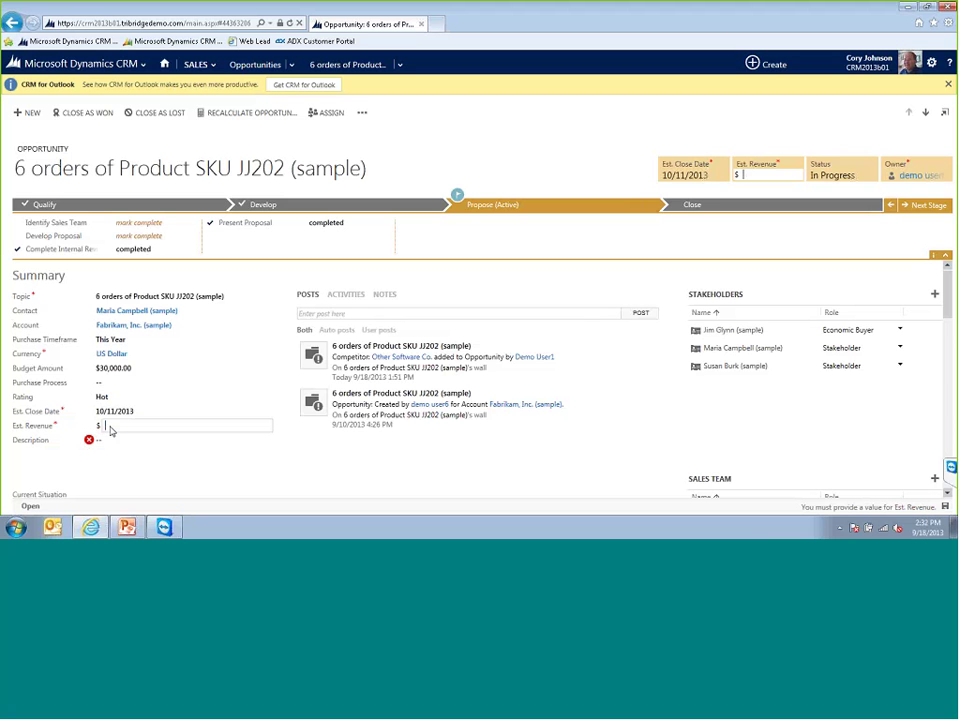
pyautogui.write('1000')
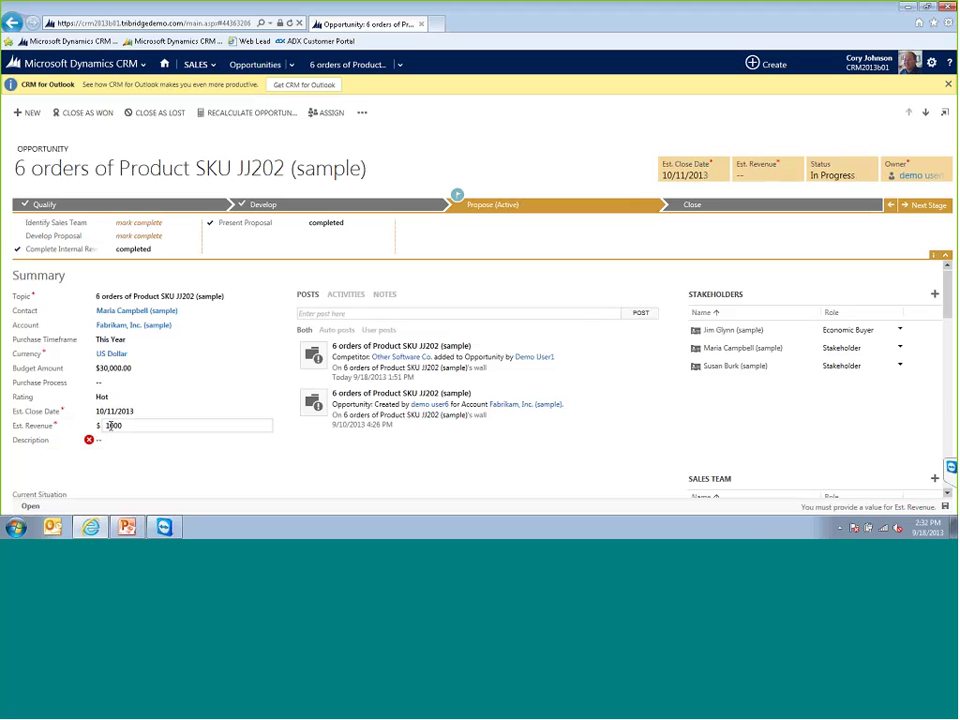
pyautogui.press('Tab')
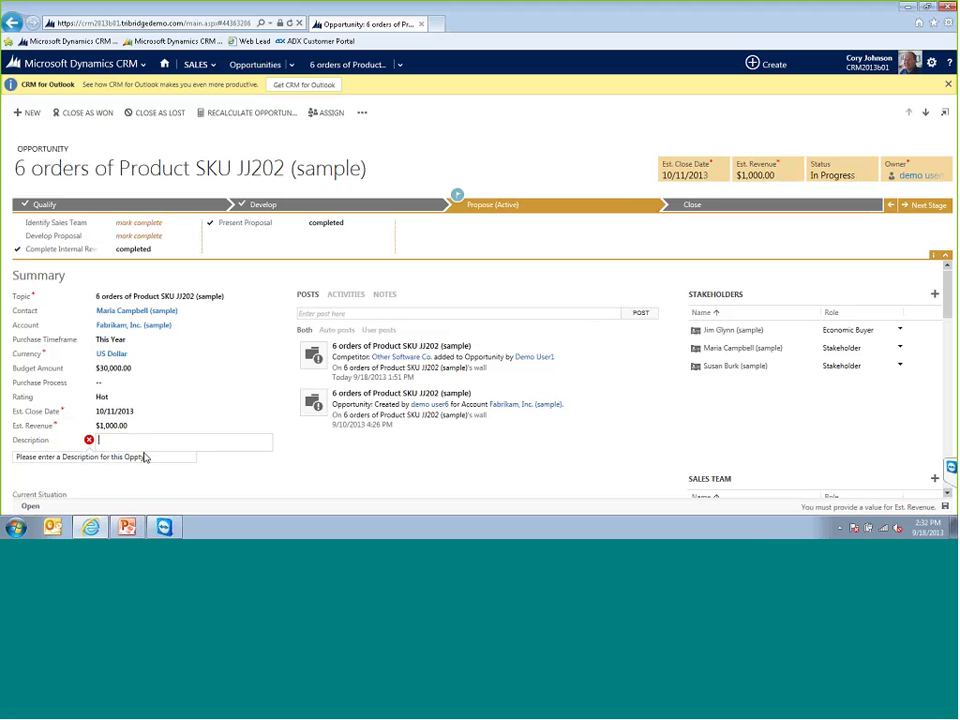
pyautogui.write('Hello world!')
pyautogui.click(180, 479)
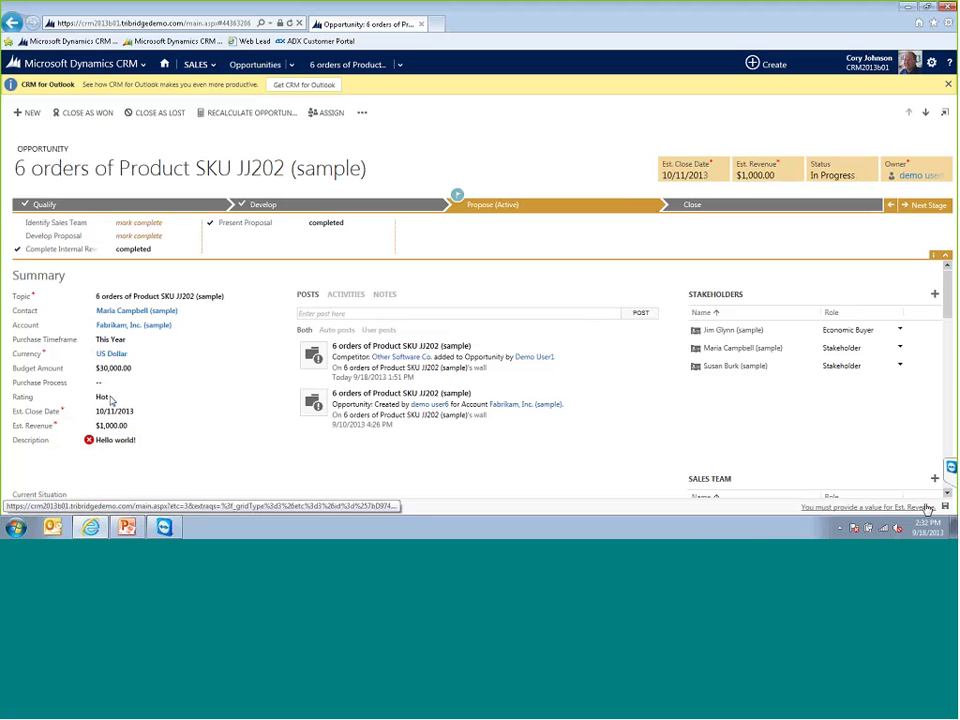
pyautogui.click(878, 512)
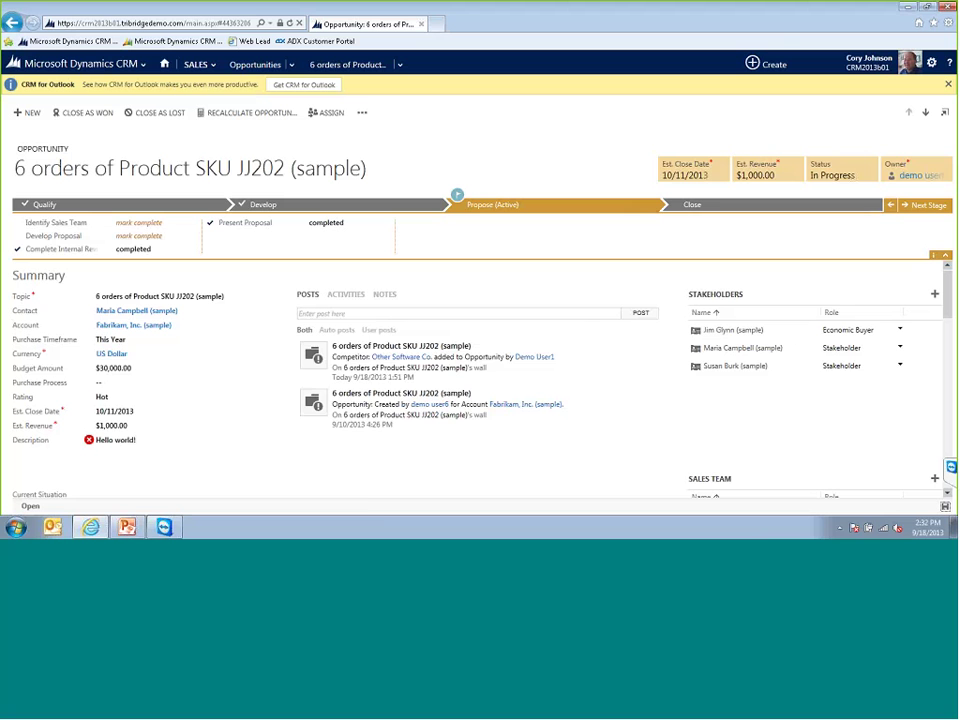
# - Add a note 'Notes go here' in the opportunity's Notes, then go back to Activities
pyautogui.click(352, 298)
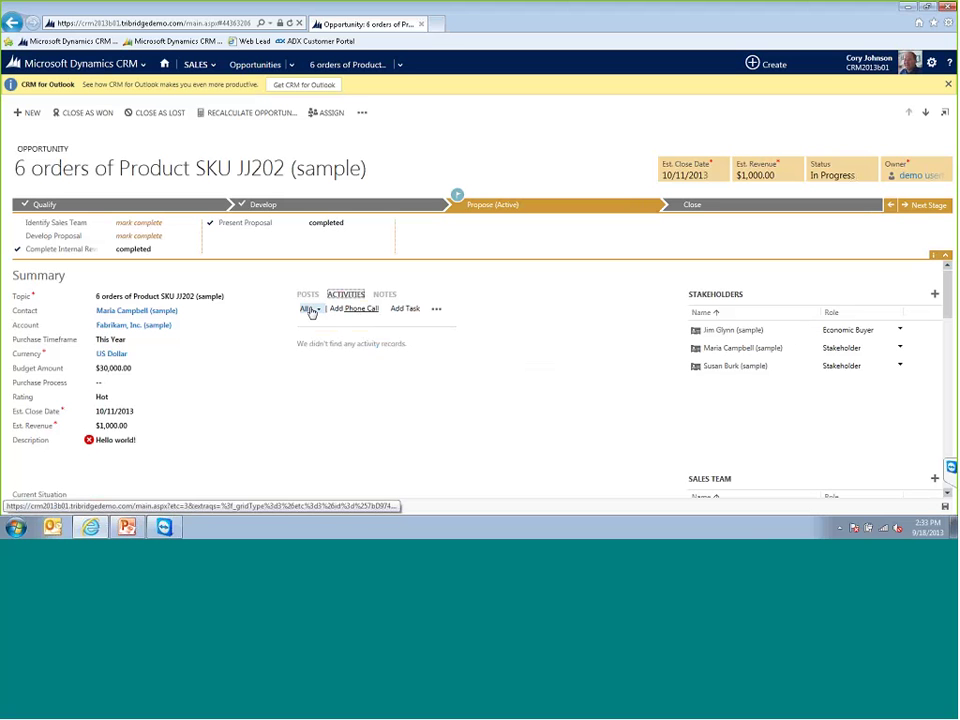
pyautogui.click(386, 295)
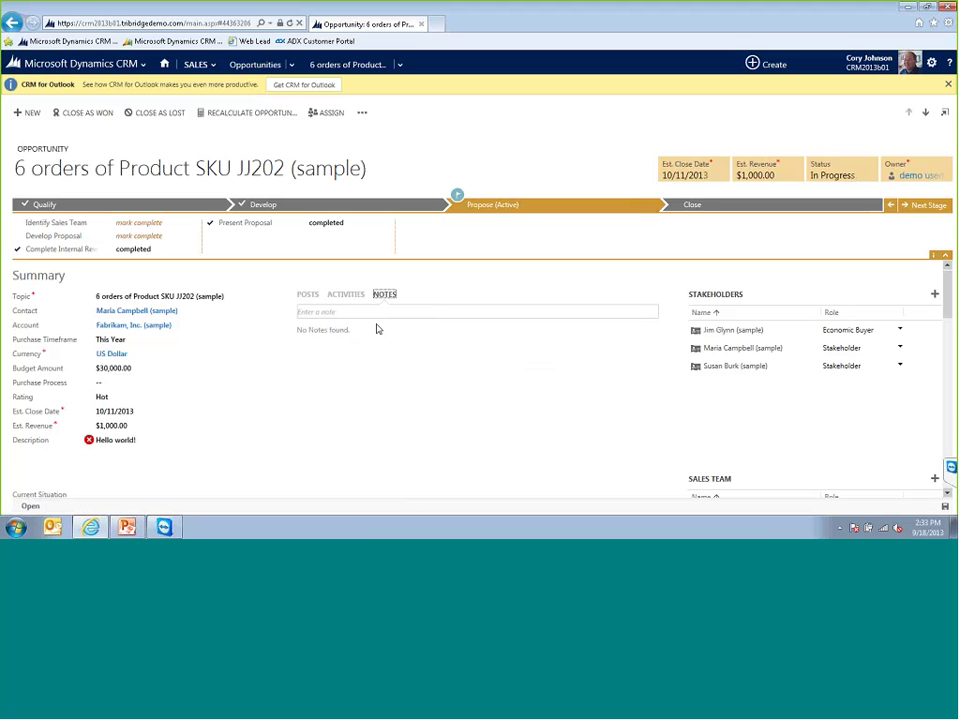
pyautogui.click(366, 312)
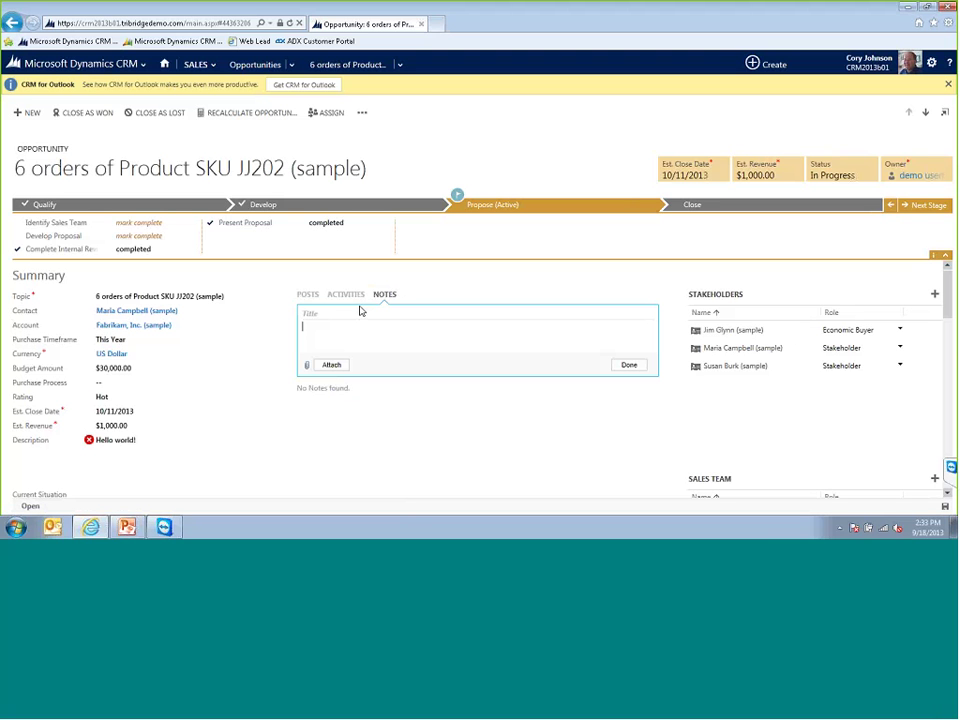
pyautogui.write('Notes go here')
pyautogui.click(279, 343)
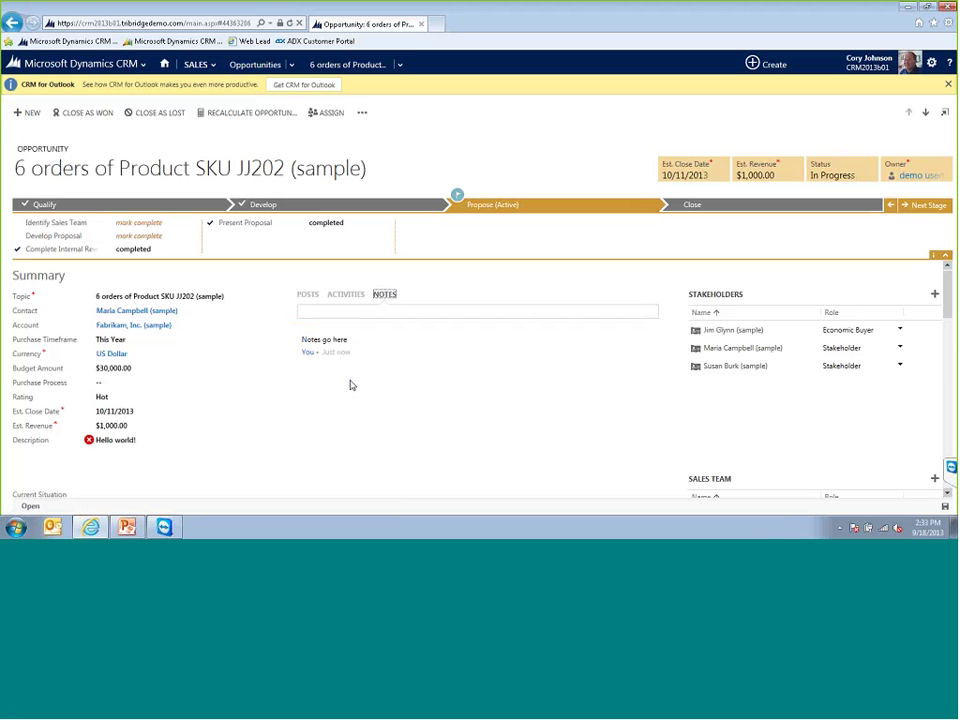
pyautogui.click(345, 294)
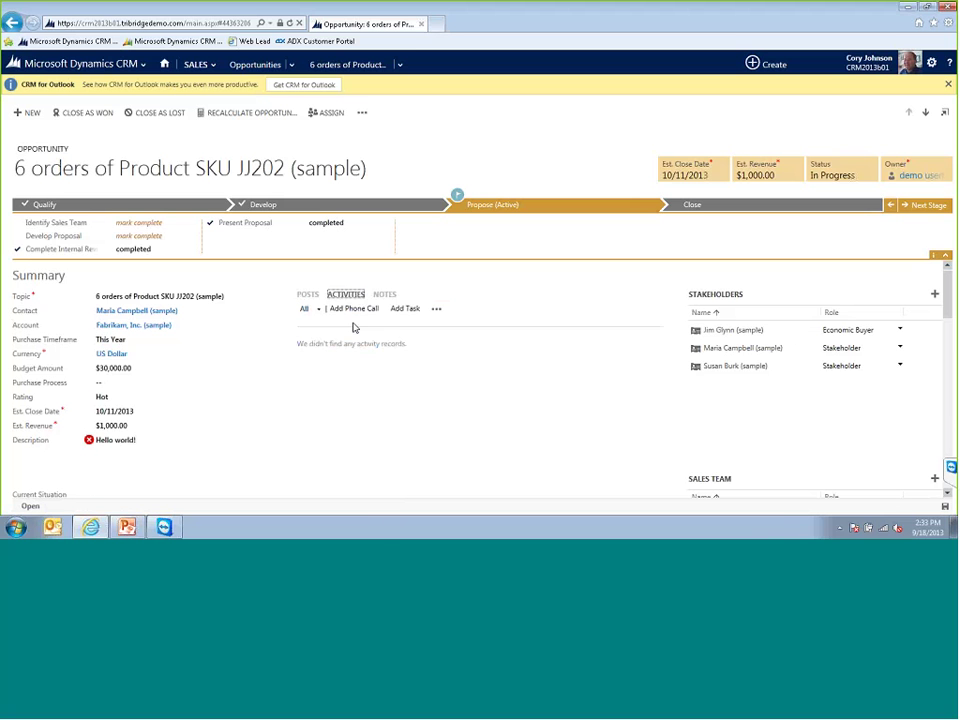
# - Log a phone call with Left voice mail ticked and description 'Tried calling and got a v/m'
pyautogui.click(354, 308)
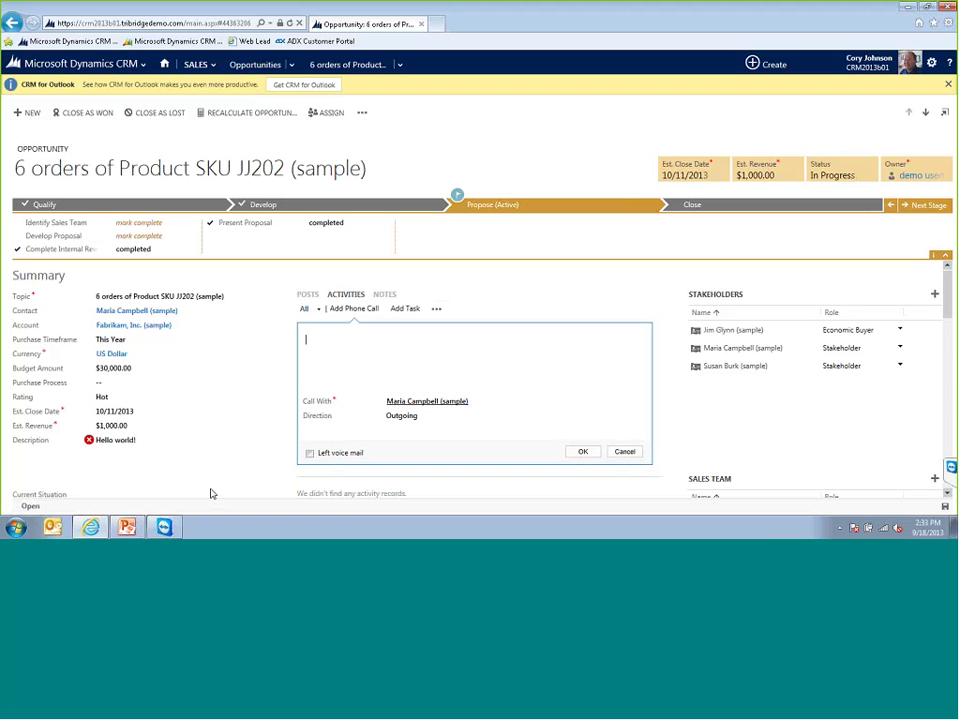
pyautogui.click(310, 455)
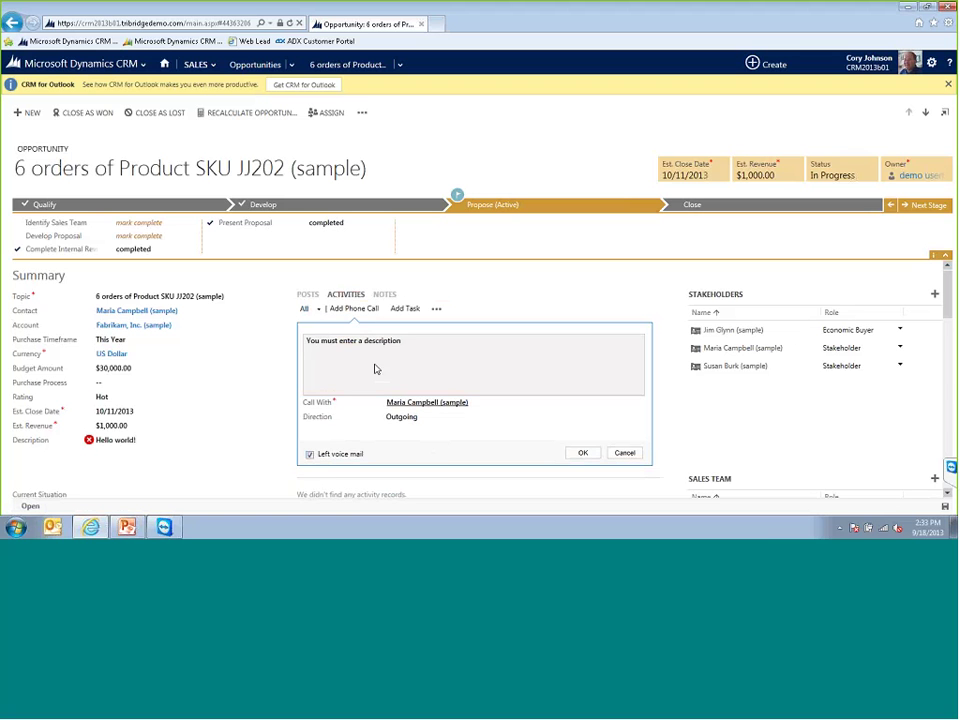
pyautogui.click(316, 358)
pyautogui.write('Tried')
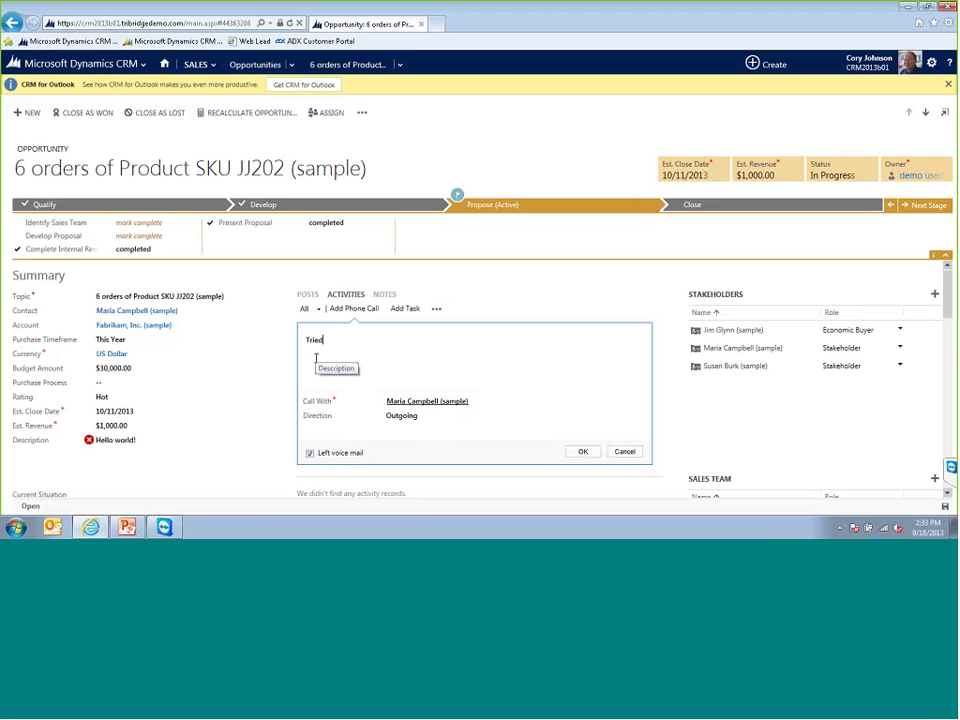
pyautogui.write(' calling and got a v/m')
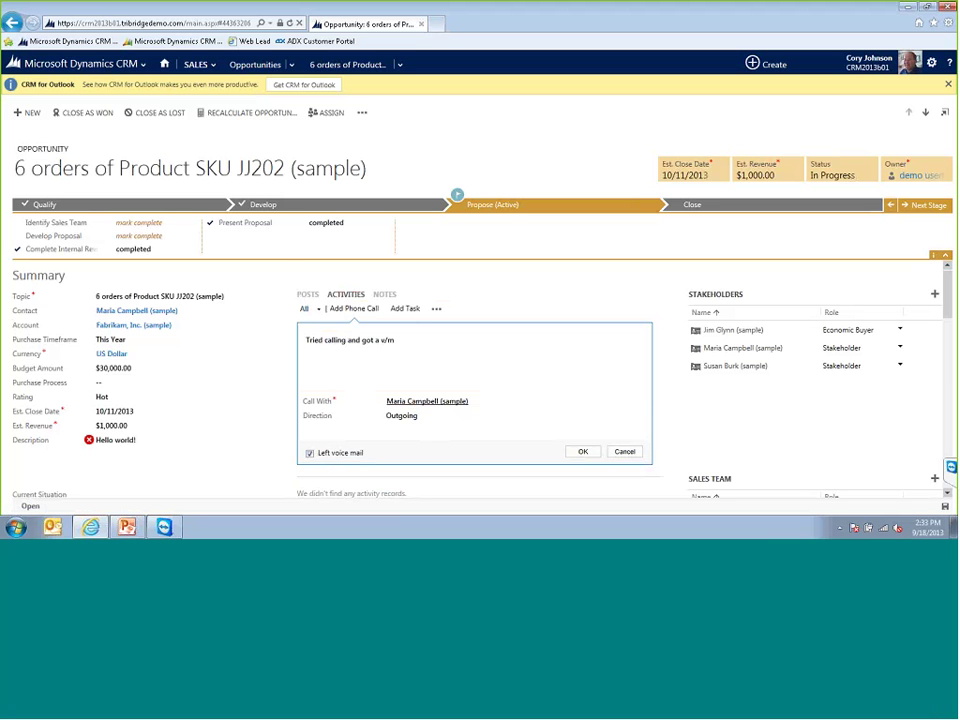
pyautogui.click(578, 453)
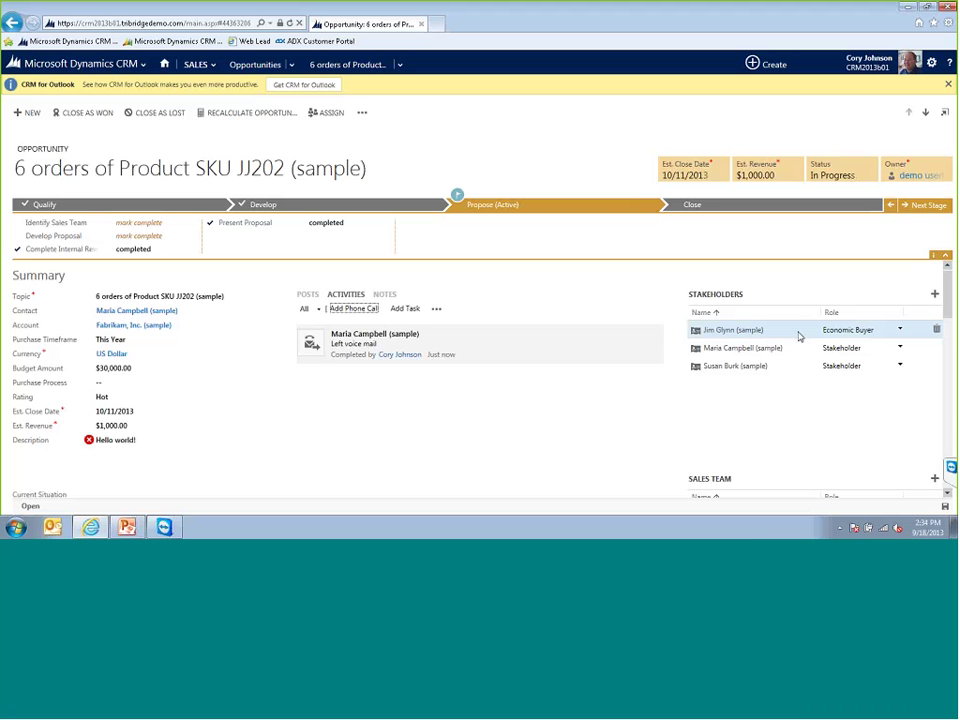
# - Set the first stakeholder's role to Influencer and the second sales team member's to Account Manager
pyautogui.click(899, 331)
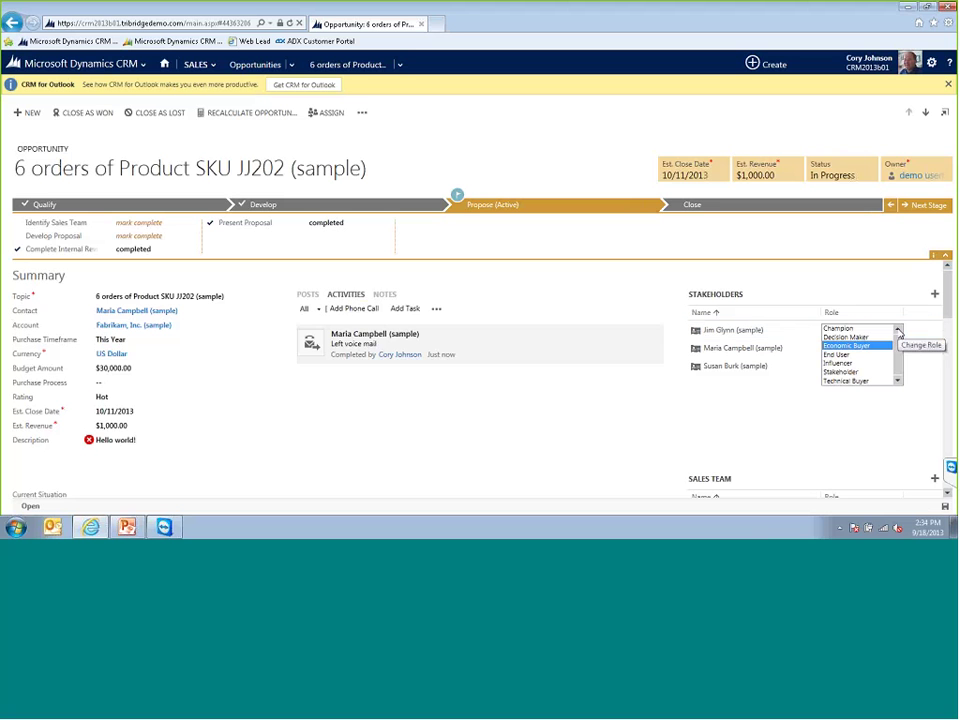
pyautogui.click(838, 363)
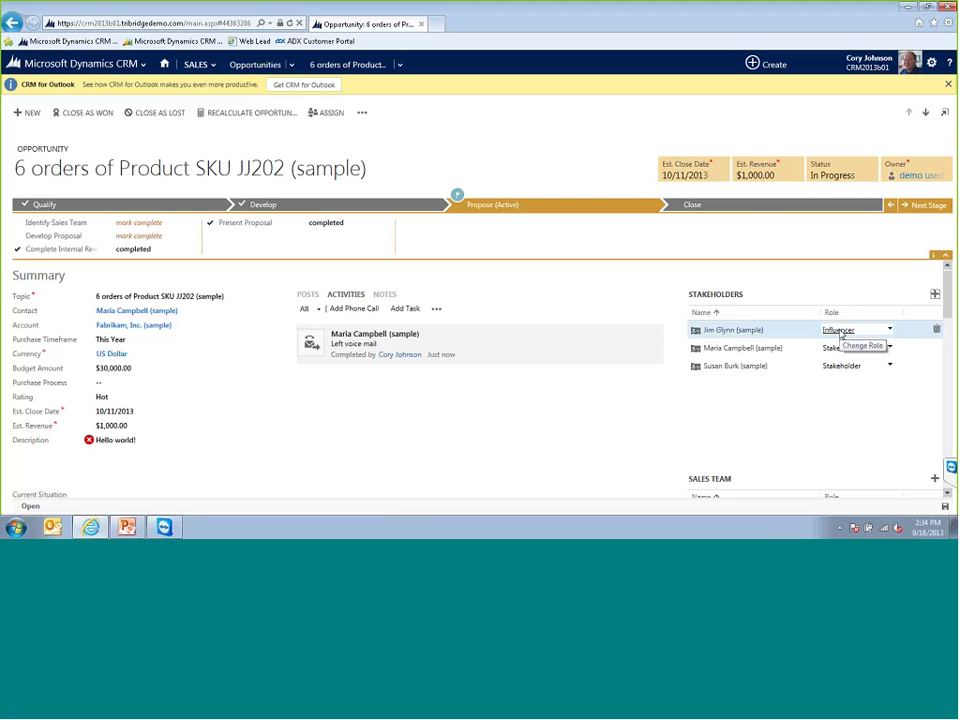
pyautogui.scroll(-4, 798, 331)
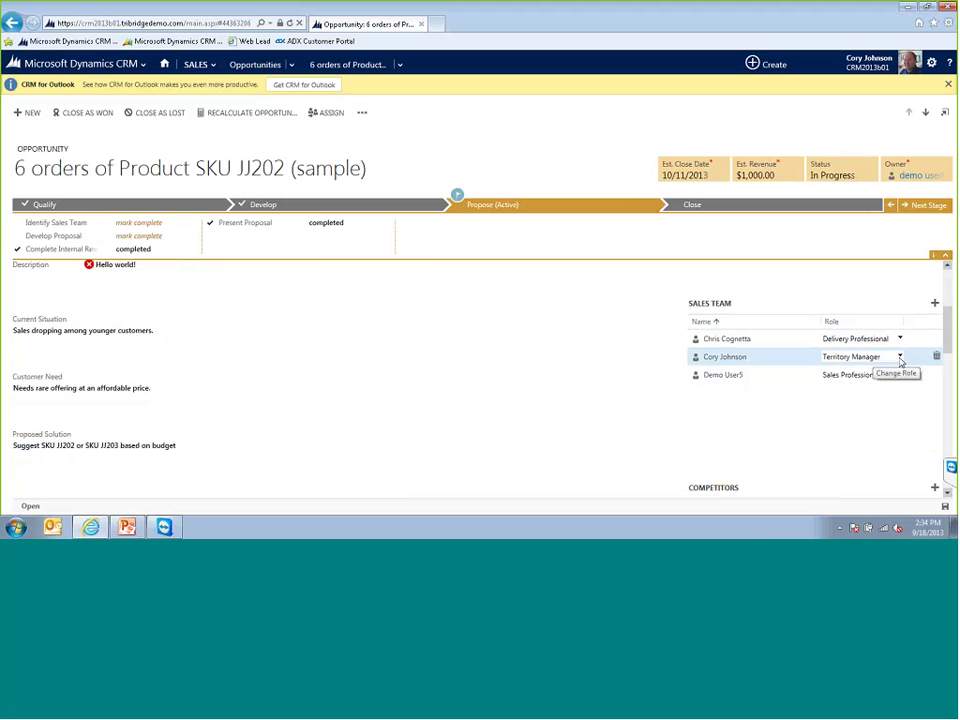
pyautogui.click(897, 357)
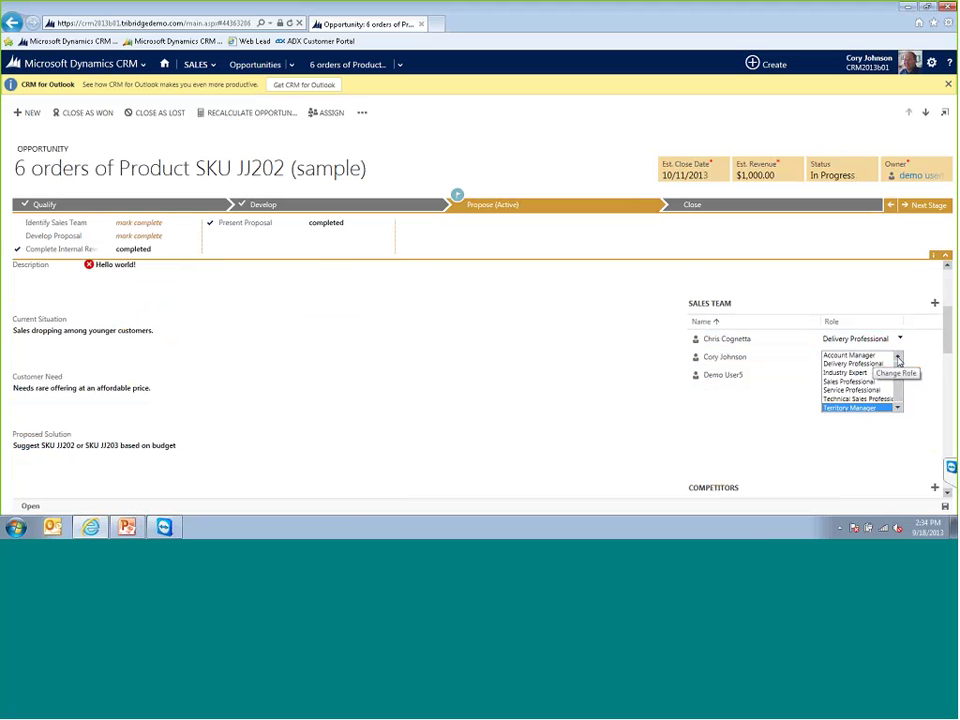
pyautogui.click(845, 356)
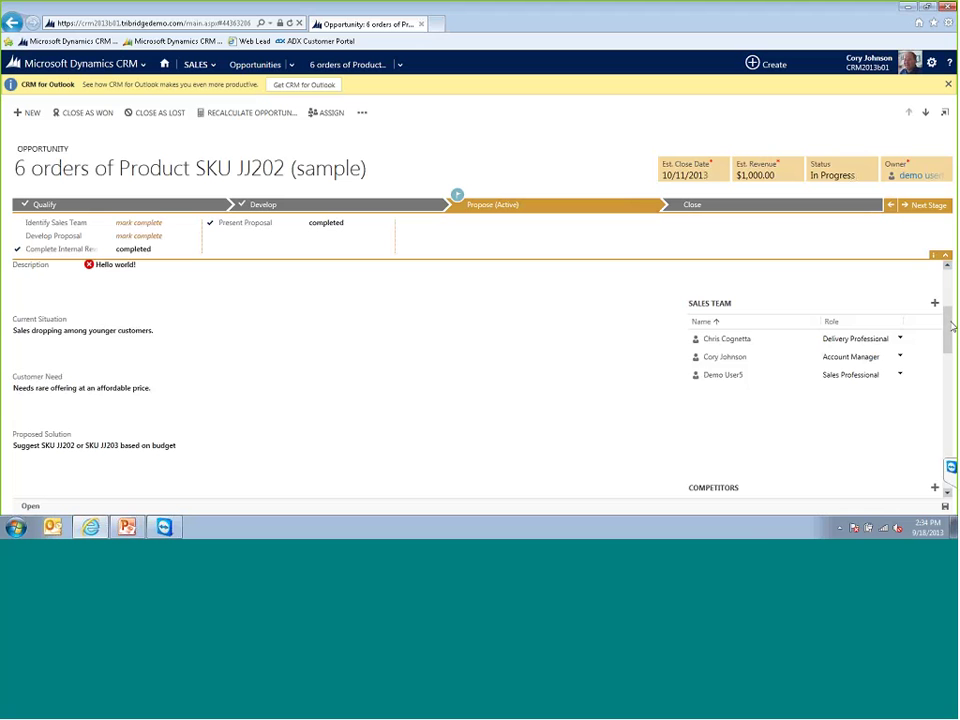
pyautogui.scroll(-1, 949, 336)
# - Set the Retracting Surge Protector Cable line item's quantity to 25
pyautogui.moveTo(949, 336); pyautogui.dragTo(934, 407)
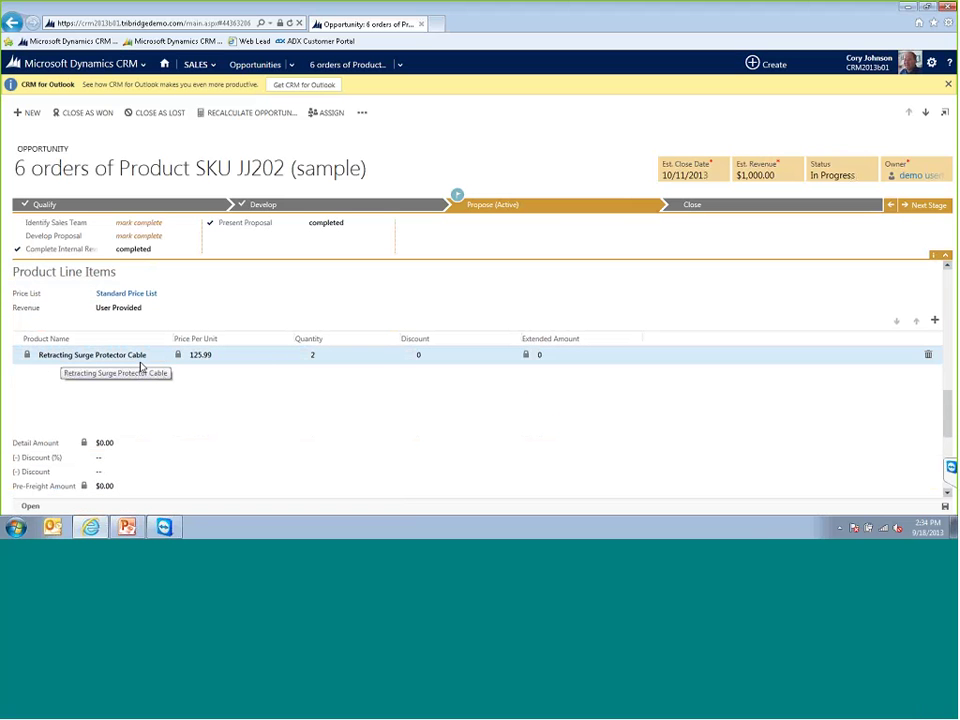
pyautogui.click(322, 357)
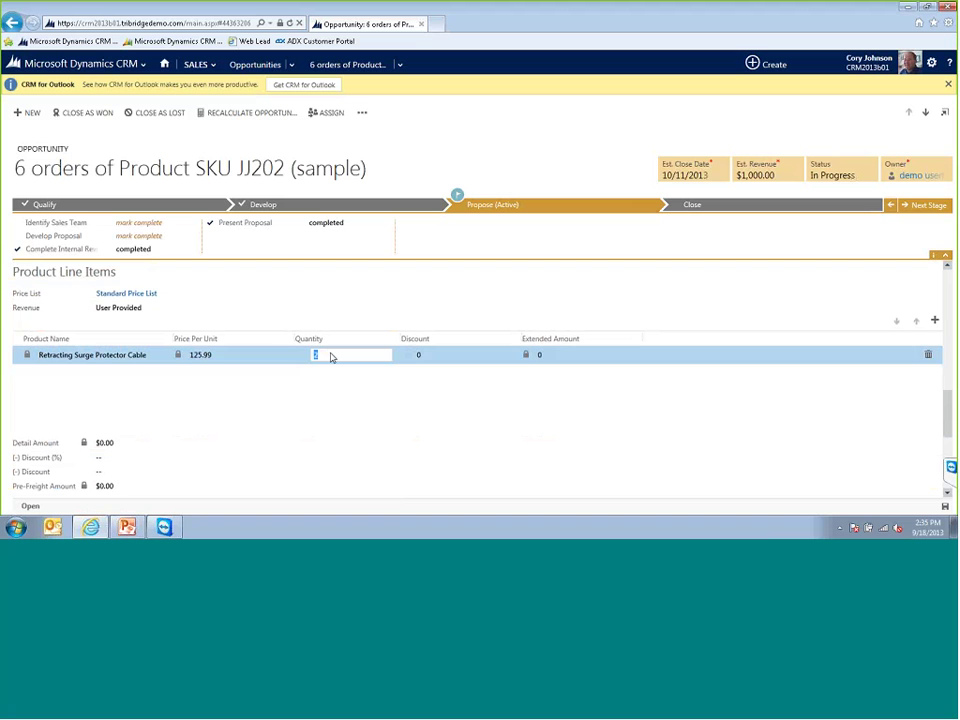
pyautogui.write('25')
pyautogui.click(240, 393)
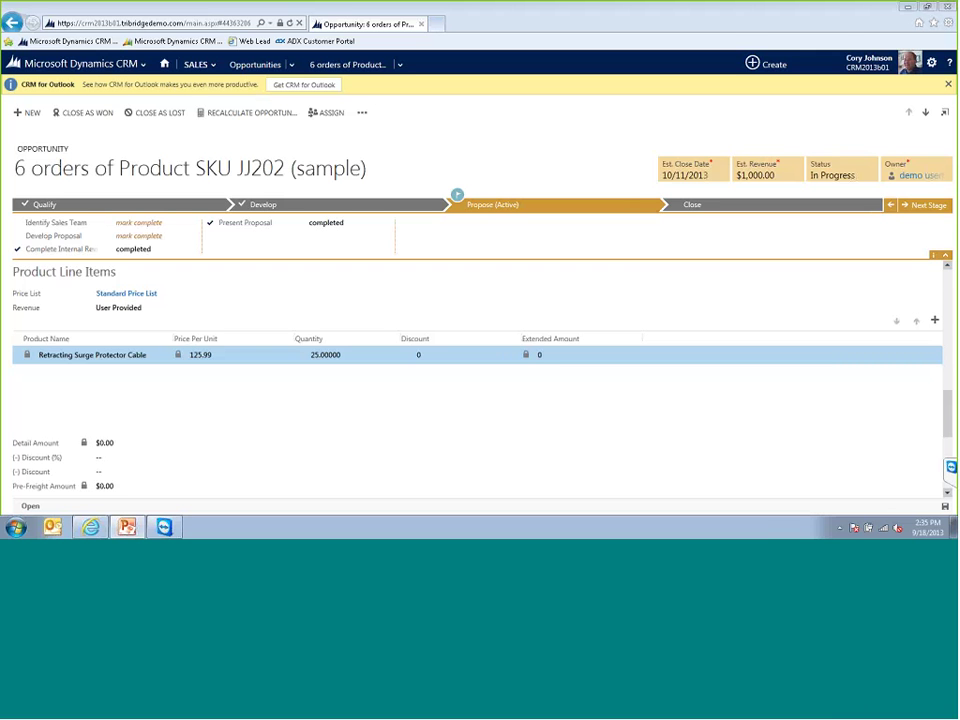
# - Choose Form from the More Commands menu to open the Opportunity form editor
pyautogui.scroll(3, 715, 306)
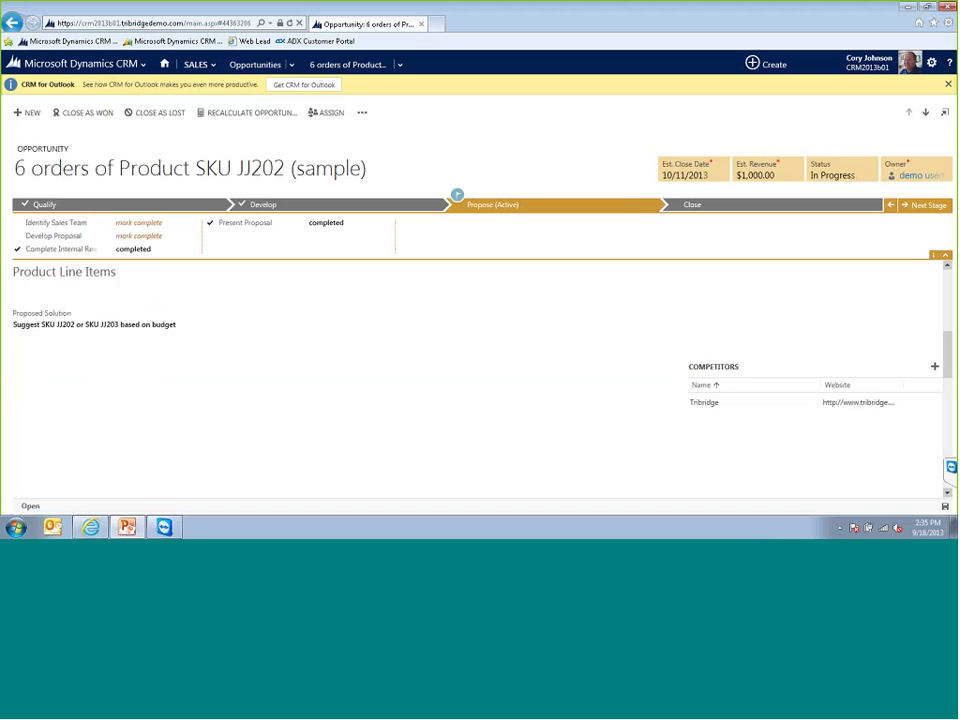
pyautogui.scroll(5, 874, 304)
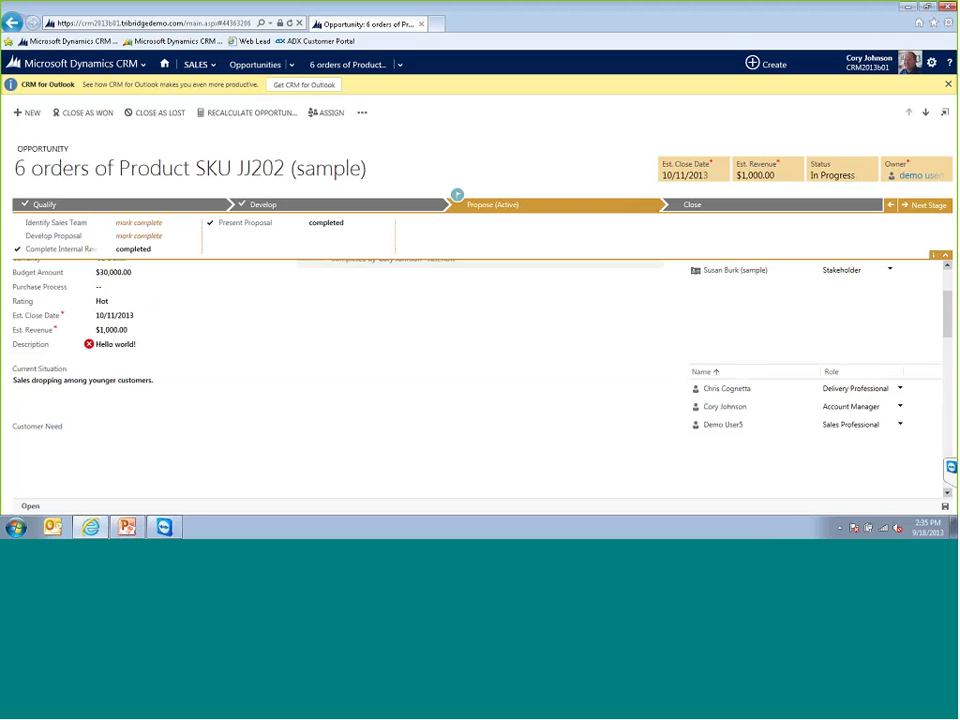
pyautogui.click(362, 114)
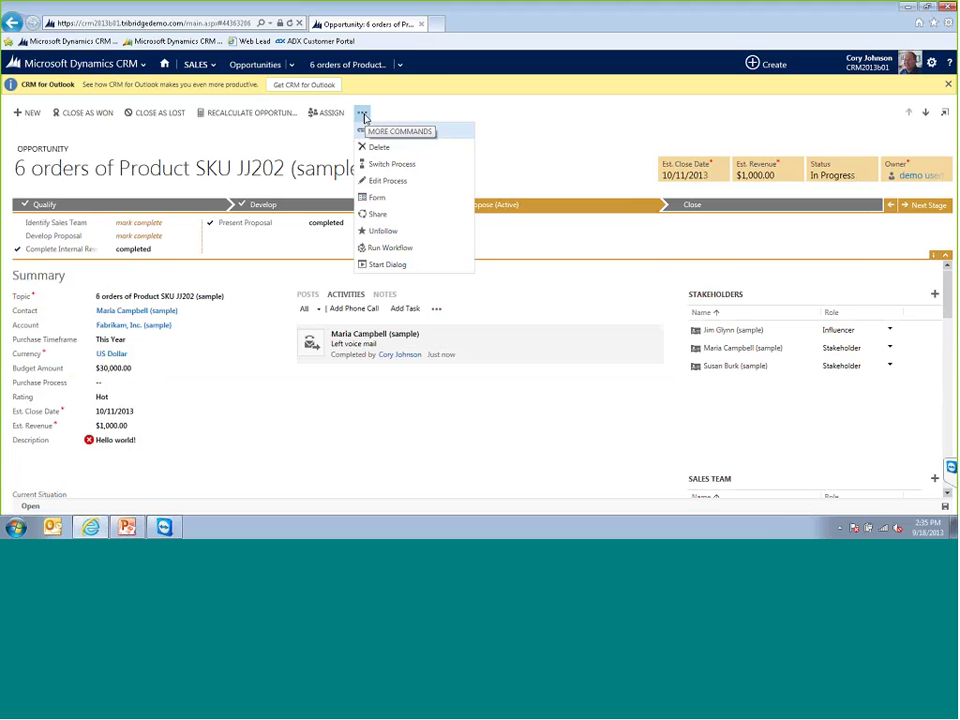
pyautogui.click(375, 199)
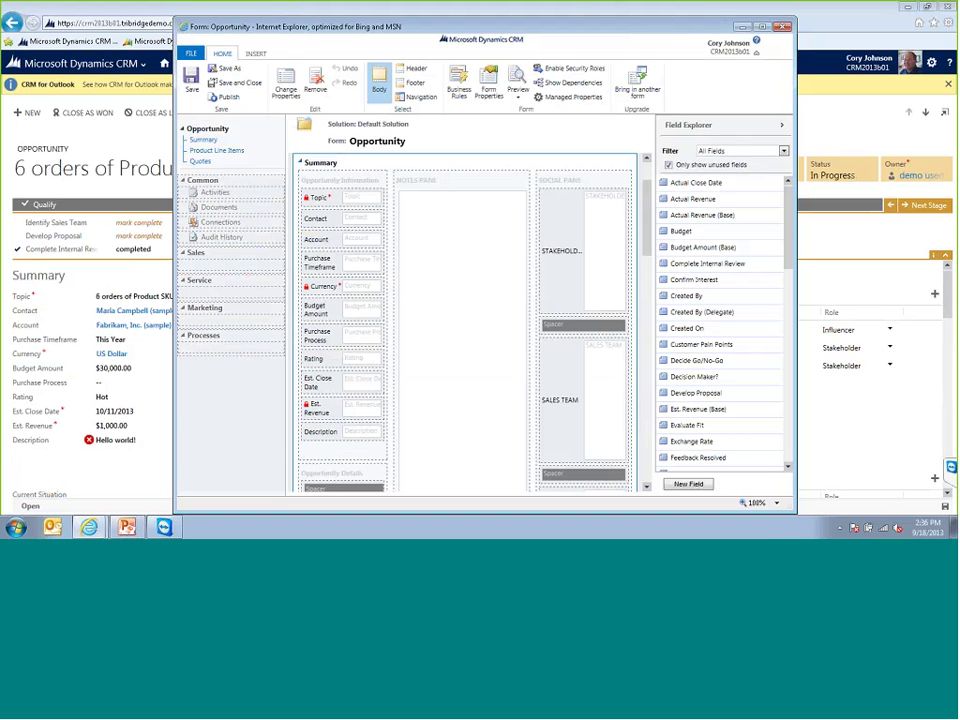
# - Show the form's Business Rules, view the 'Required Fields with a Hot Oppty' rule, and close it
pyautogui.moveTo(408, 33); pyautogui.dragTo(319, 34)
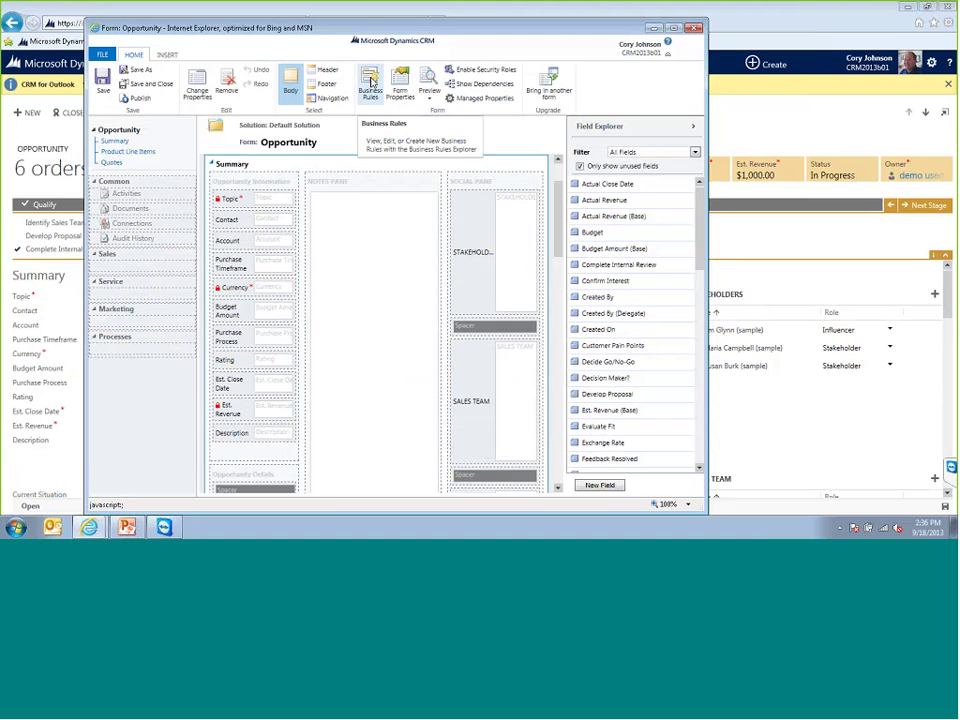
pyautogui.click(370, 83)
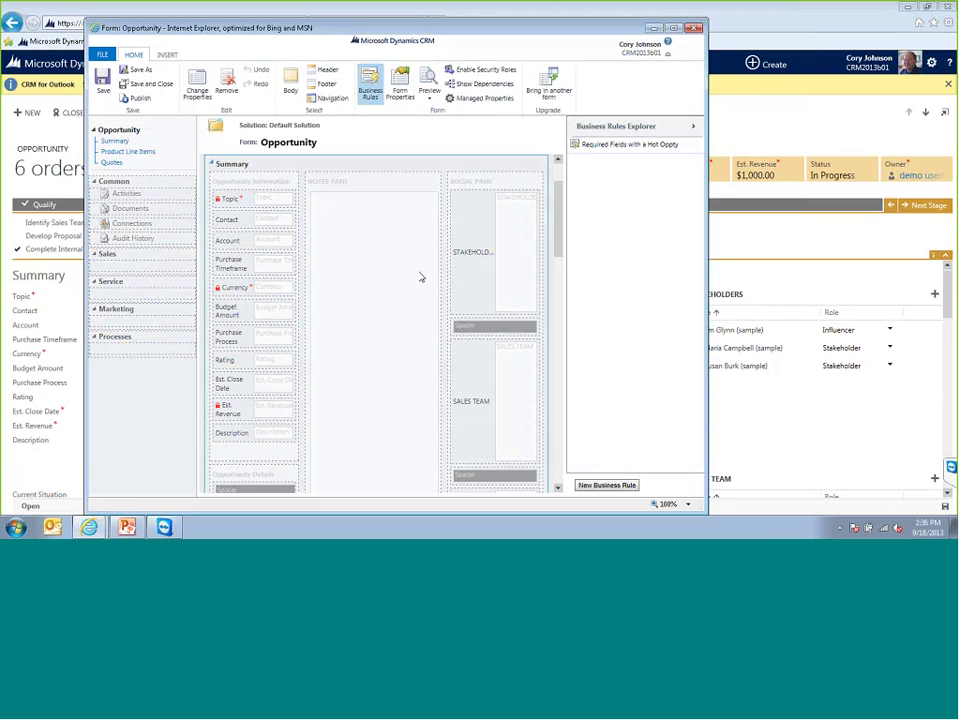
pyautogui.doubleClick(620, 146)
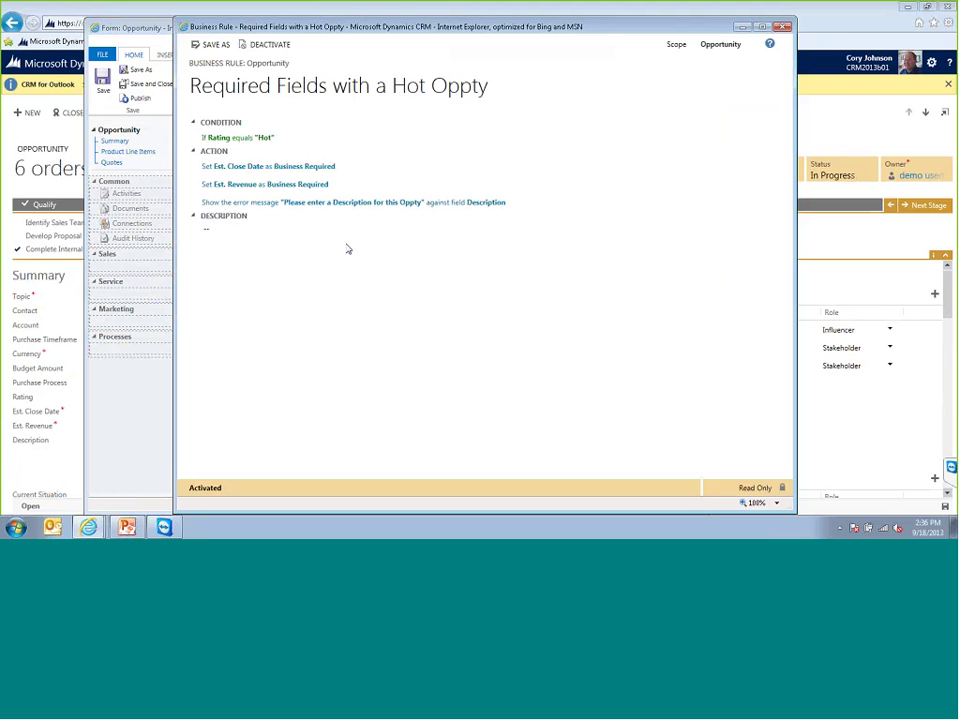
pyautogui.click(785, 28)
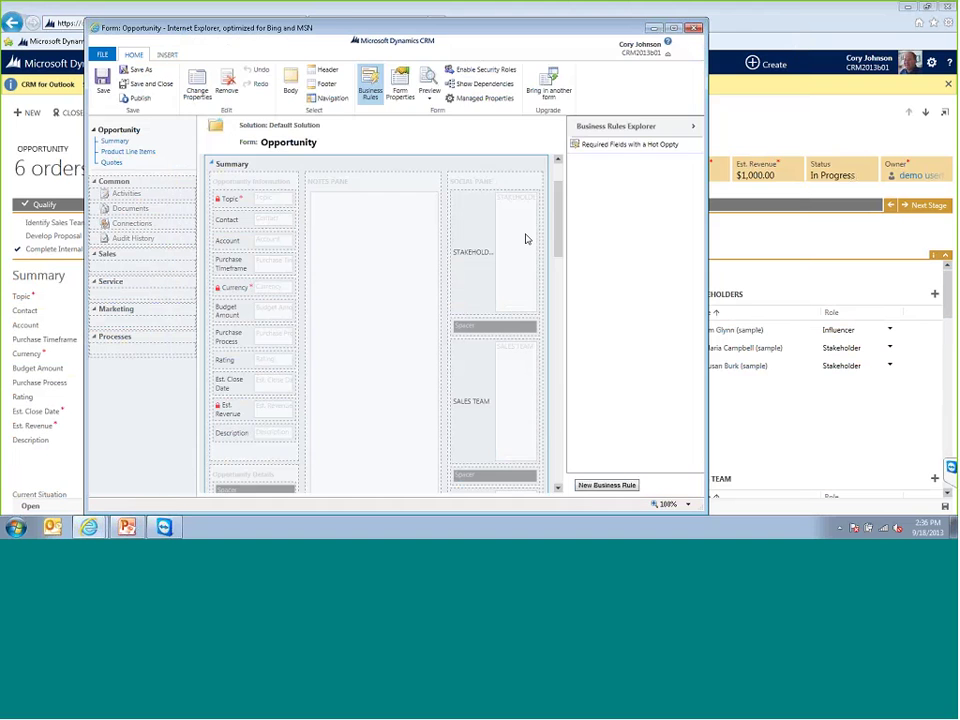
# - Start a business rule named 'New Rule' with the condition Rating equals the value Hot
pyautogui.click(598, 487)
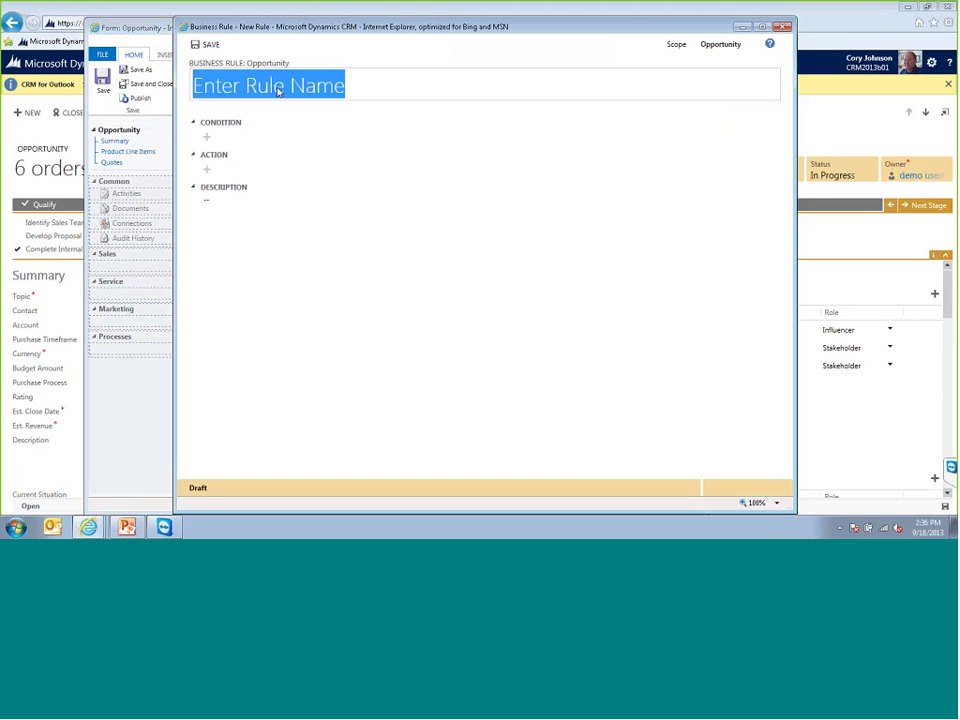
pyautogui.write('New Rule')
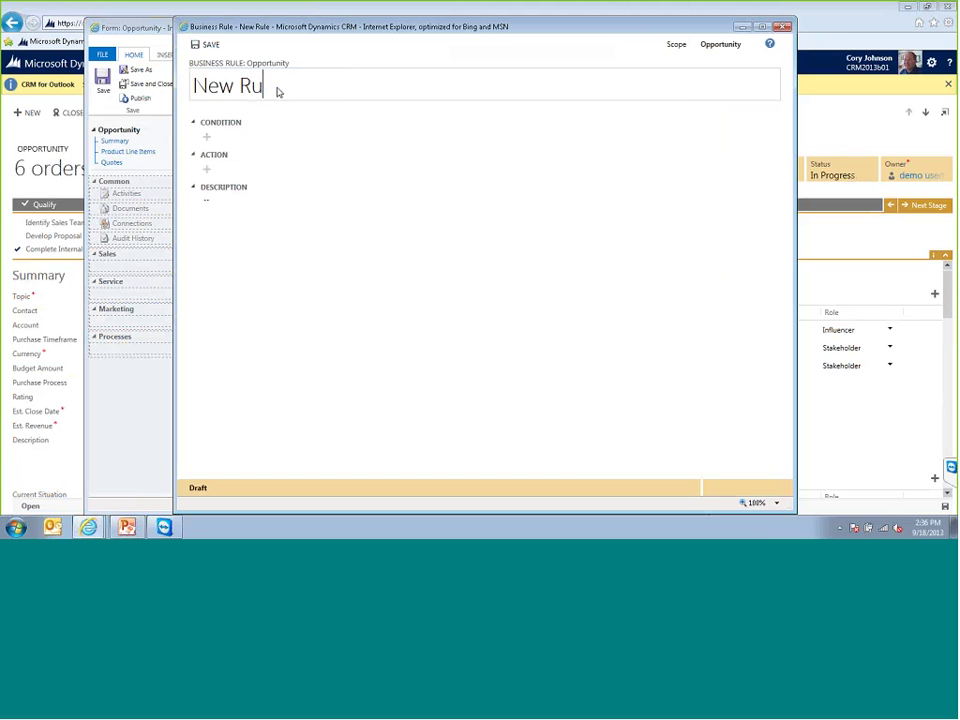
pyautogui.click(207, 137)
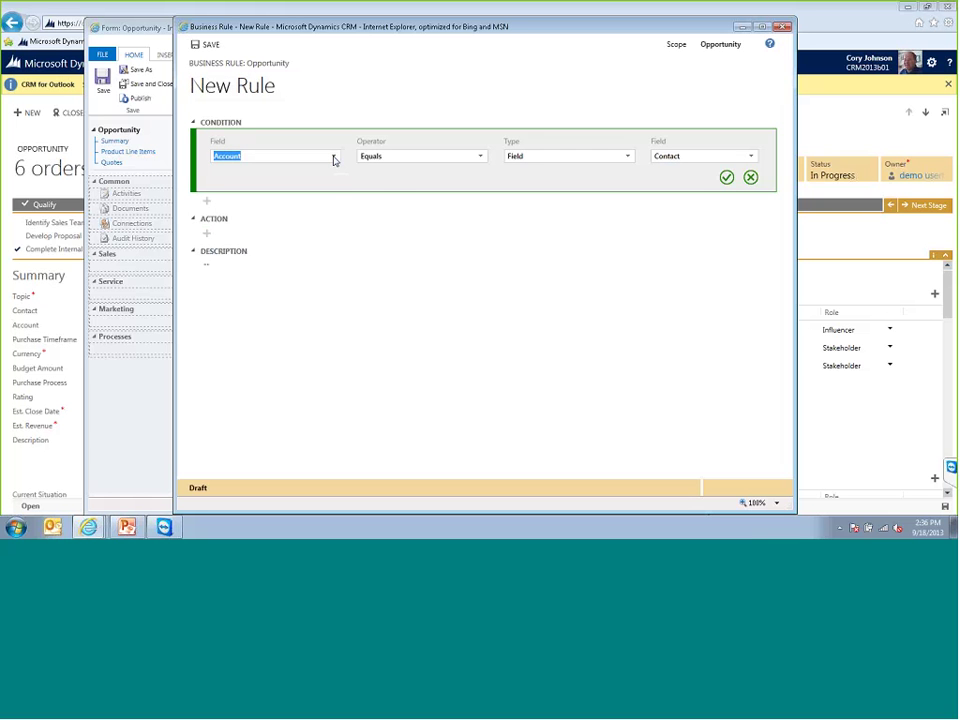
pyautogui.click(334, 160)
pyautogui.moveTo(334, 168); pyautogui.dragTo(328, 223)
pyautogui.click(256, 210)
pyautogui.click(623, 160)
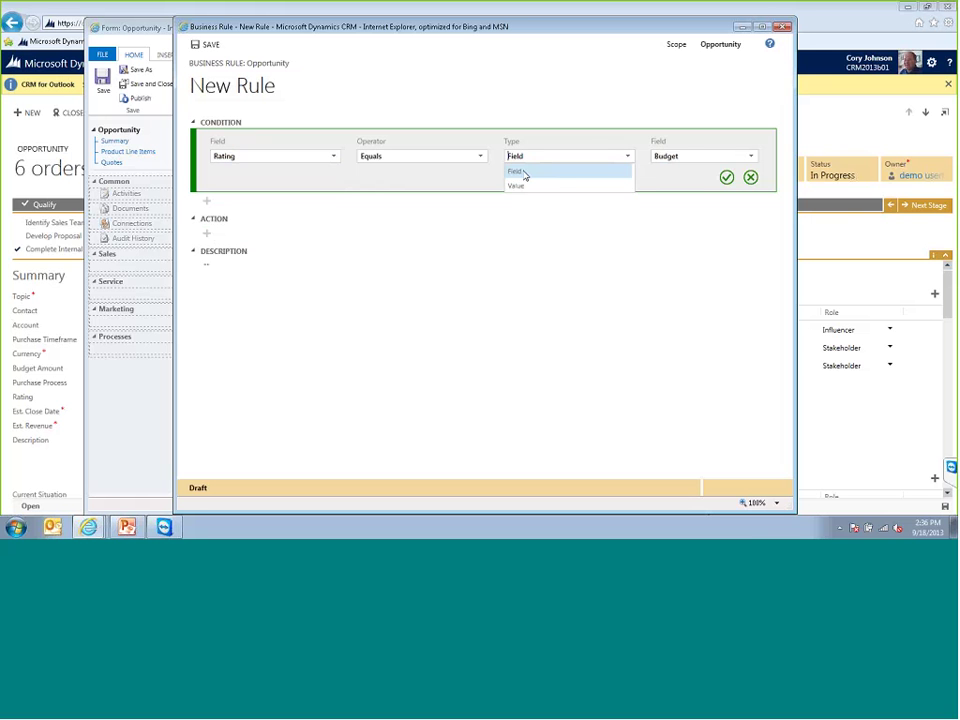
pyautogui.click(520, 189)
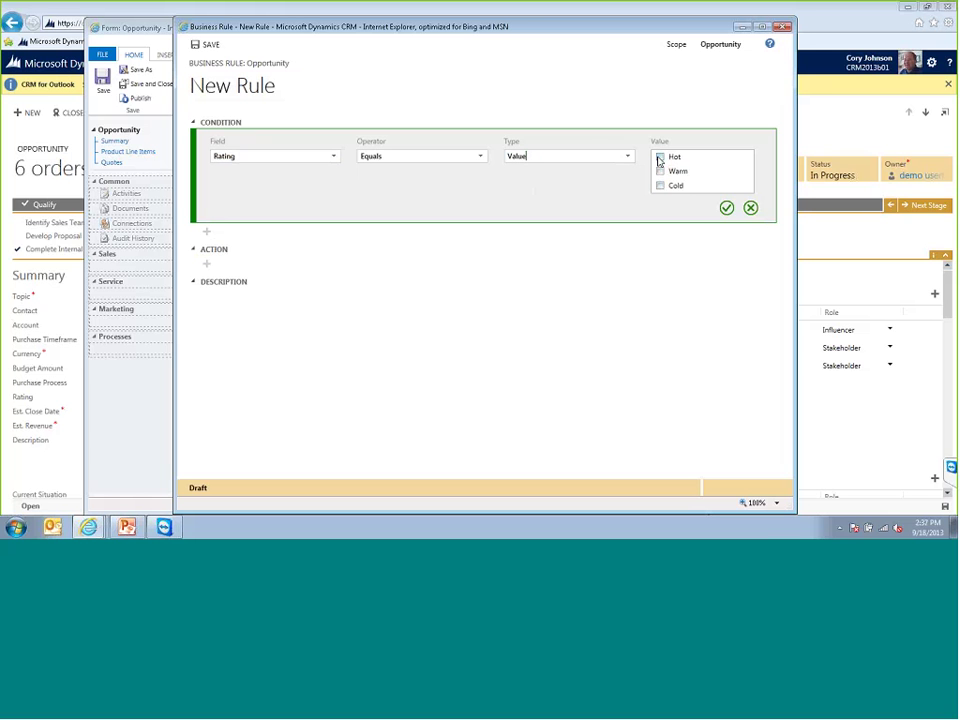
pyautogui.click(659, 158)
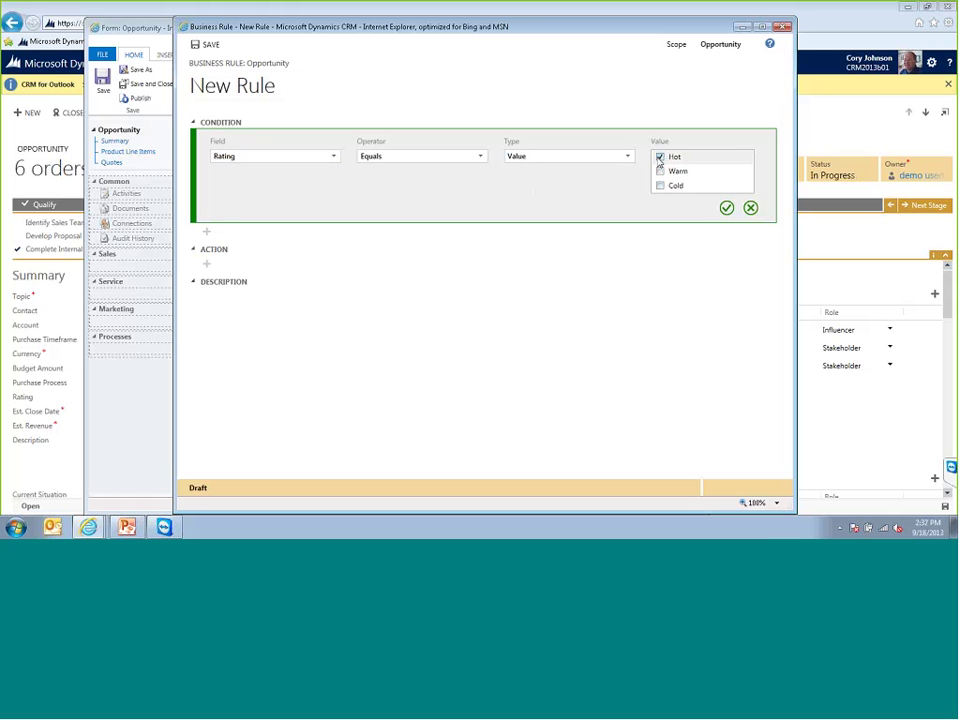
pyautogui.click(727, 209)
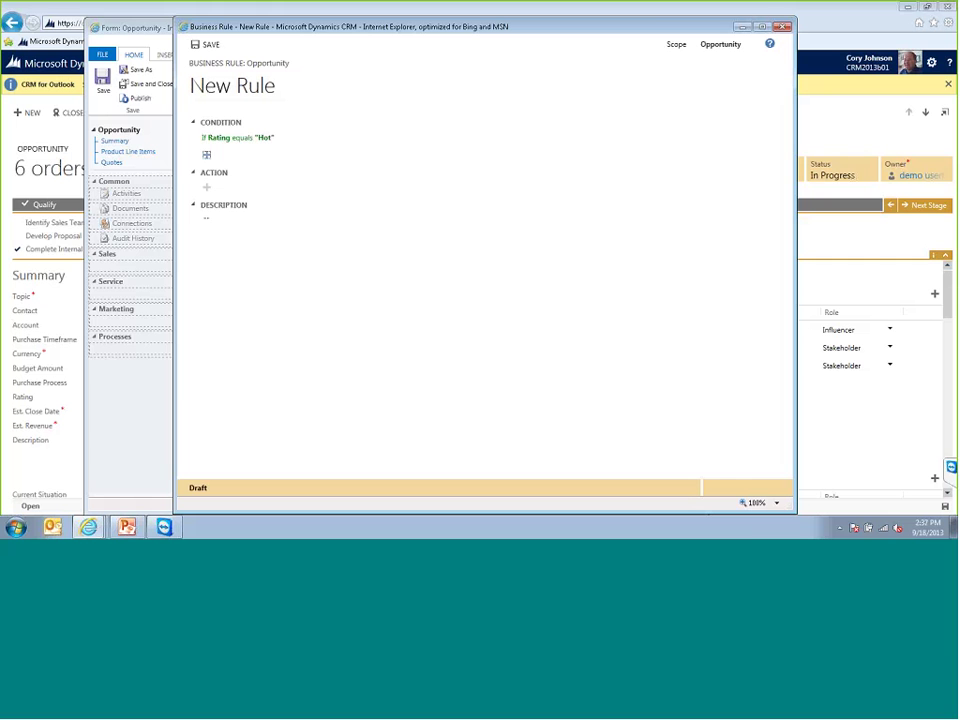
pyautogui.click(207, 188)
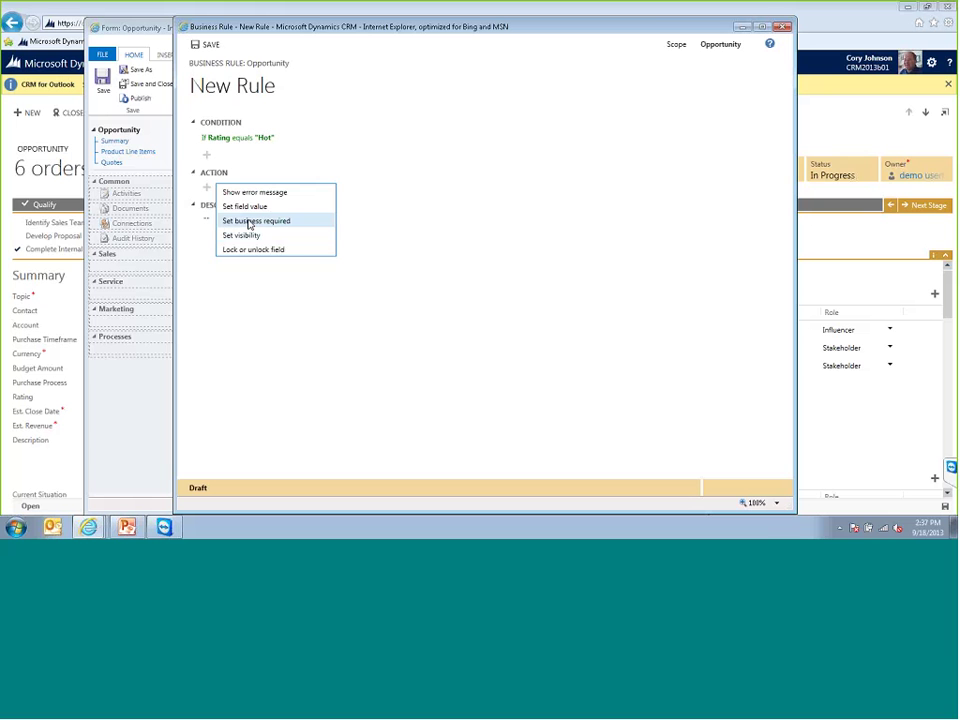
# - Add a rule action setting Est. Close Date to Business Required, then close the rule window
pyautogui.click(249, 224)
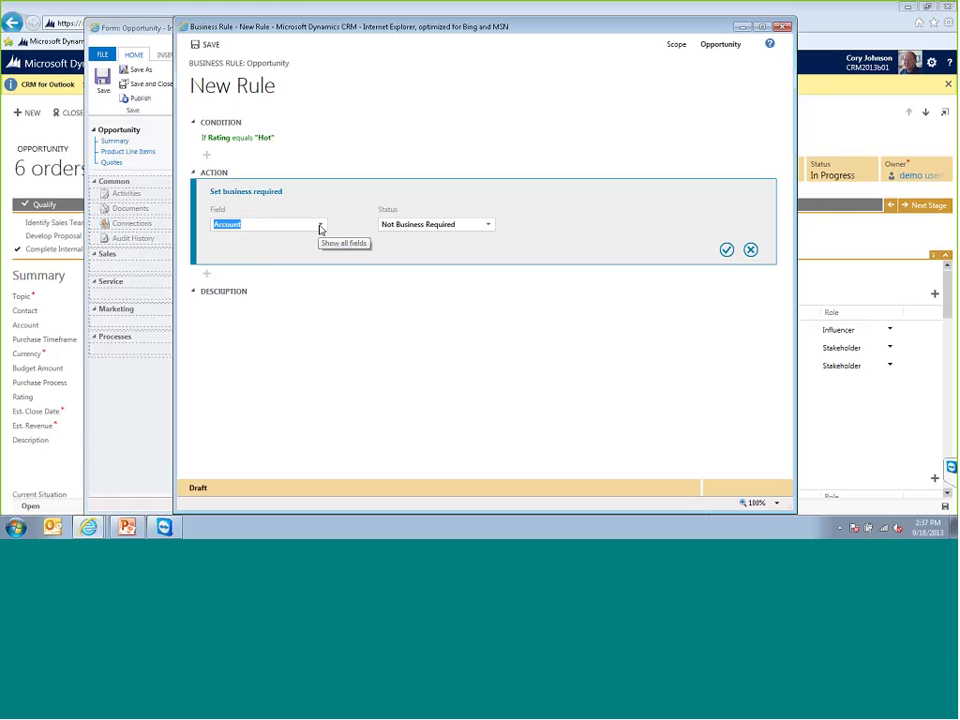
pyautogui.click(320, 228)
pyautogui.moveTo(320, 248); pyautogui.dragTo(285, 279)
pyautogui.click(266, 259)
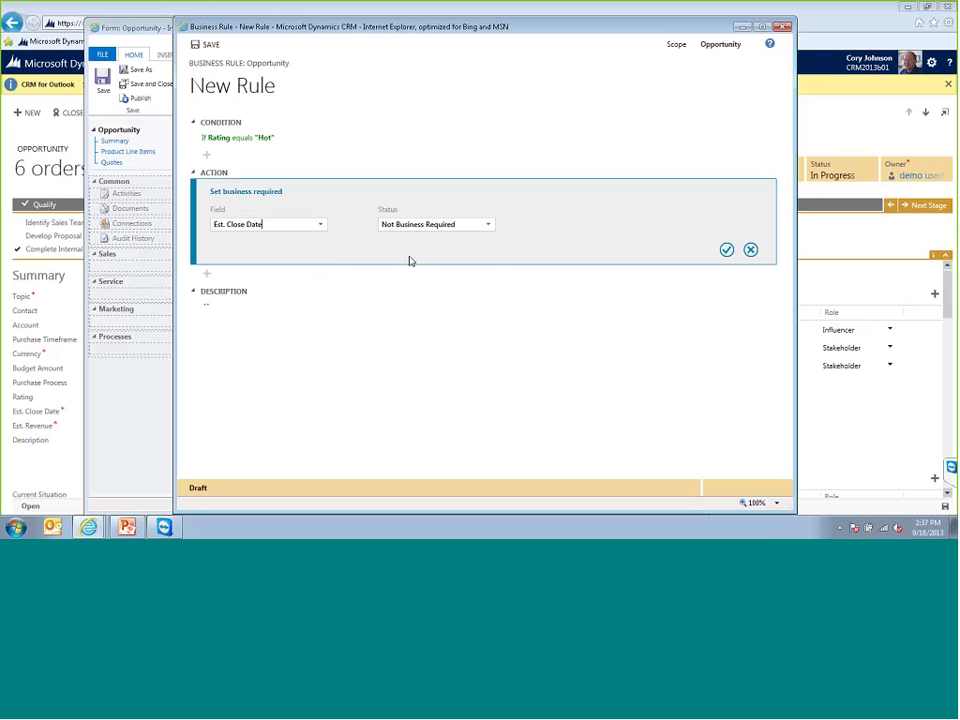
pyautogui.click(488, 225)
pyautogui.click(410, 238)
pyautogui.click(727, 249)
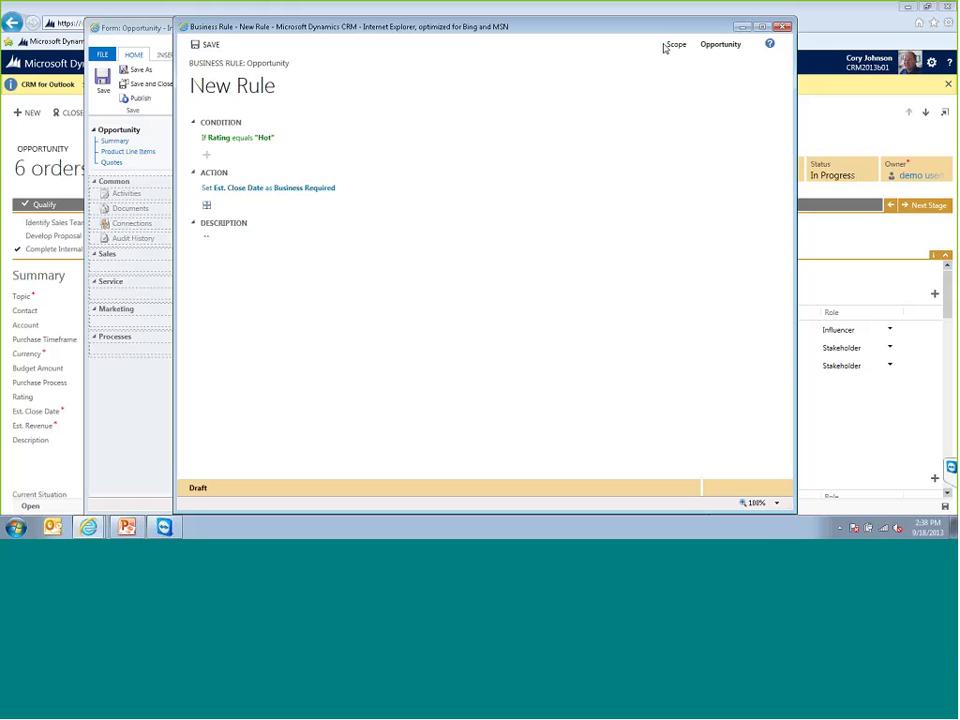
pyautogui.click(785, 28)
# - Leave the page without saving the new business rule
pyautogui.click(451, 268)
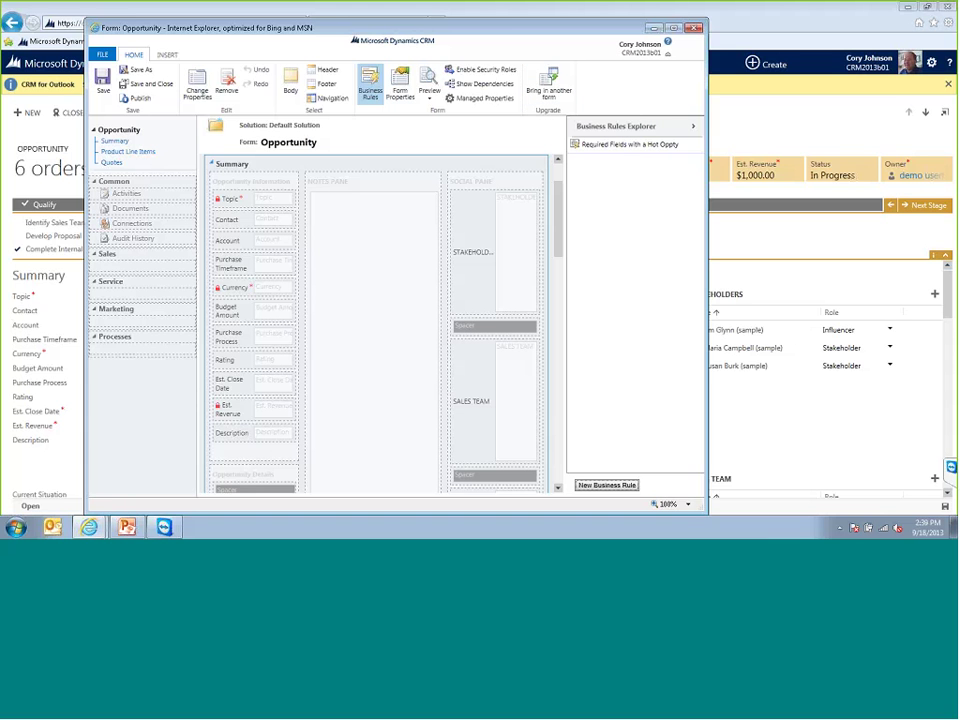
# - Show the INSERT tab, then close the form editor to return to the opportunity
pyautogui.click(166, 55)
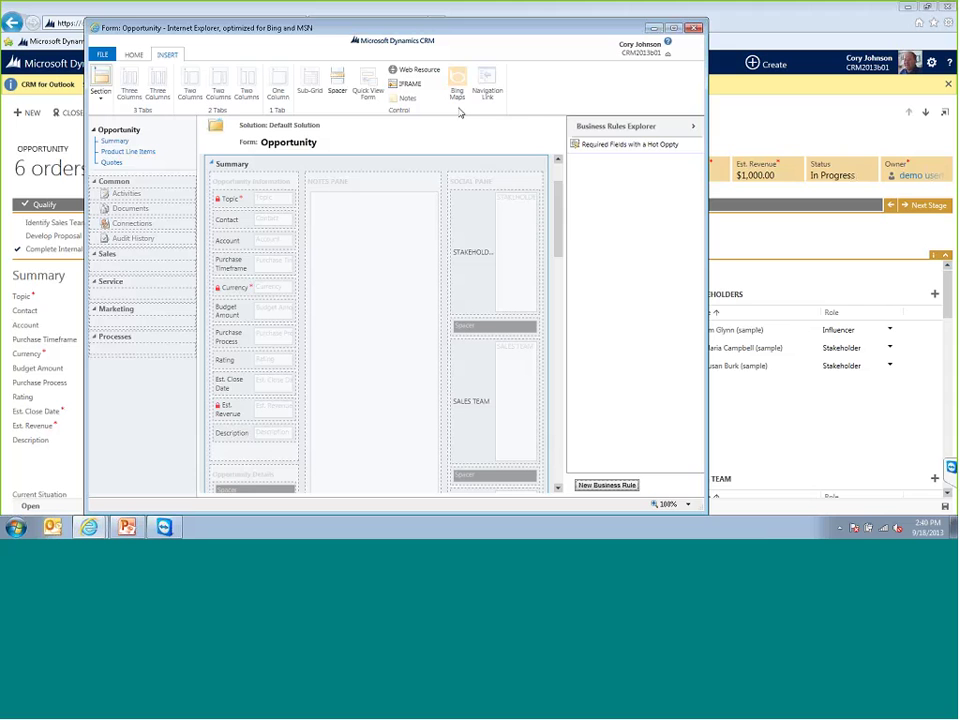
pyautogui.click(693, 28)
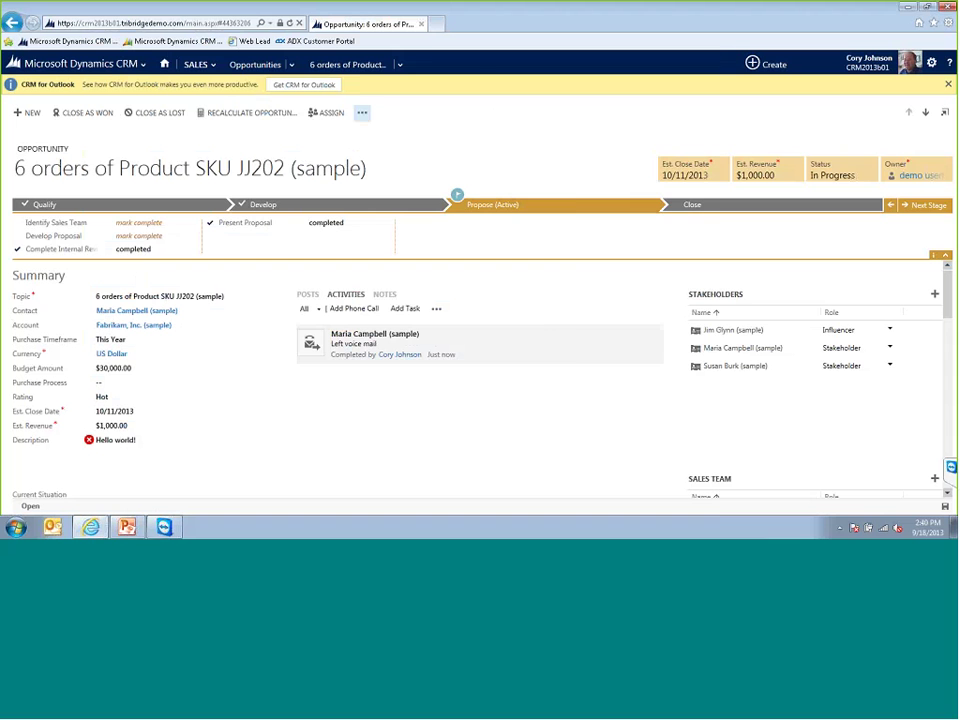
pyautogui.click(165, 528)
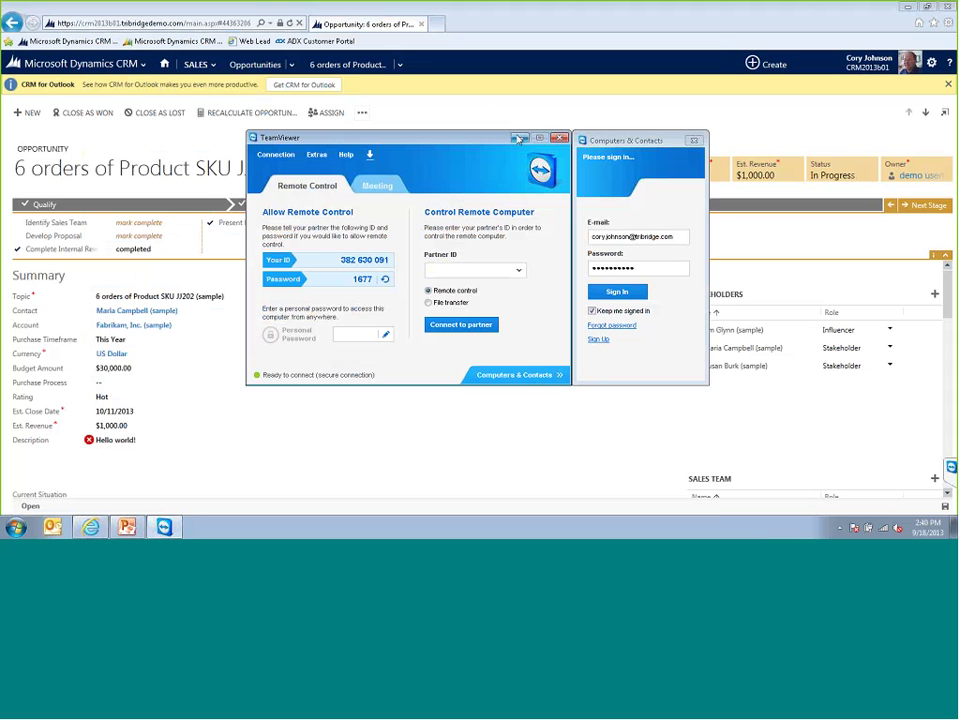
pyautogui.click(519, 139)
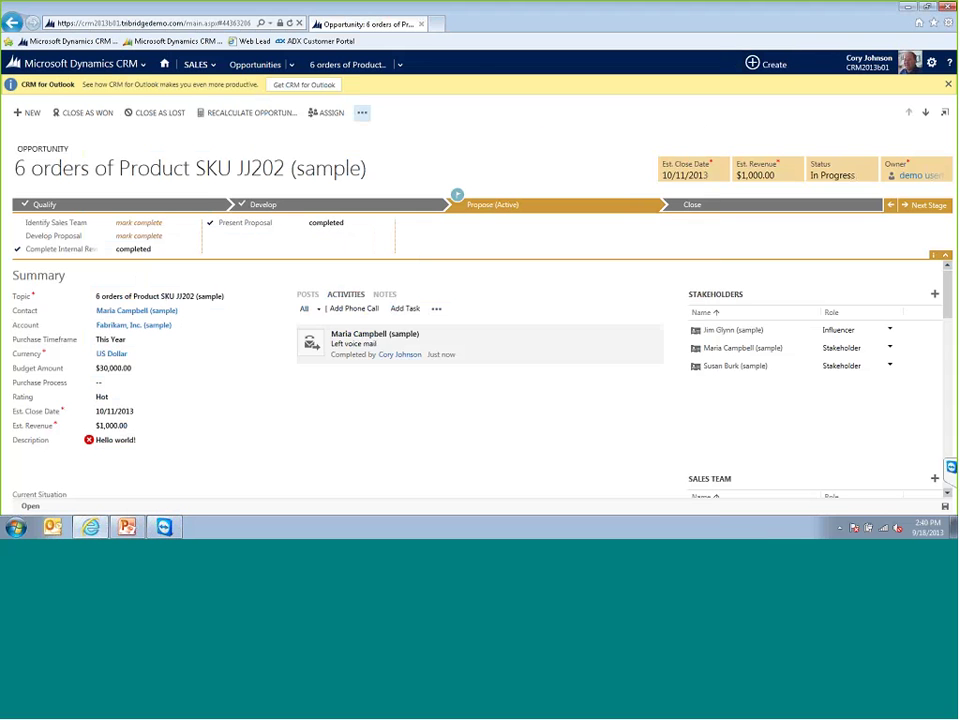
# - Restore TeamViewer and show the remote Surface's Windows 8 Start screen
pyautogui.click(165, 528)
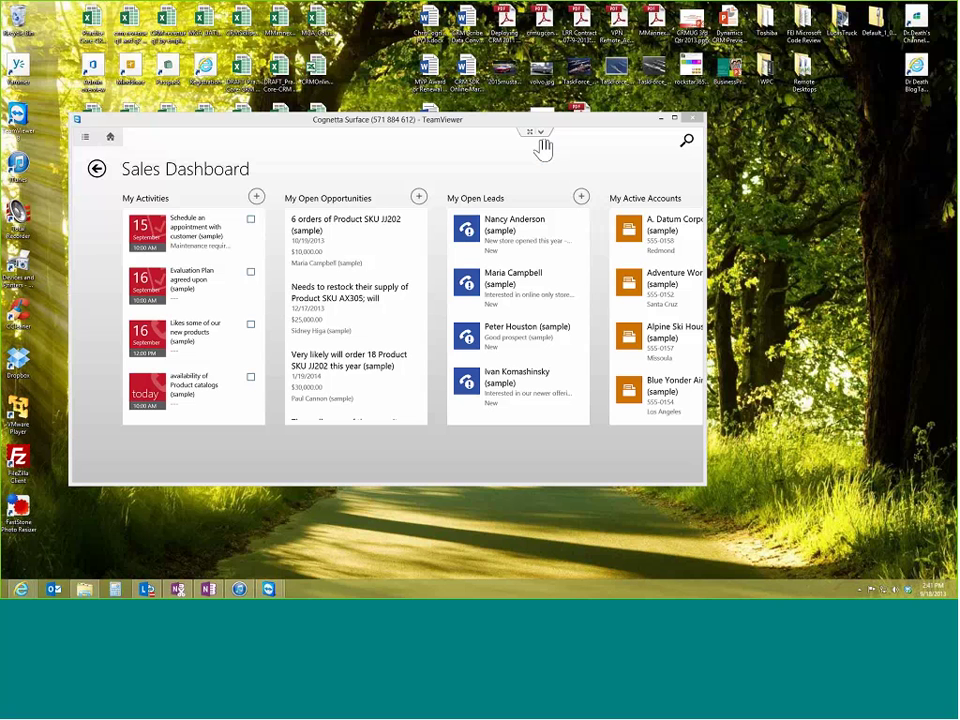
pyautogui.press('super')
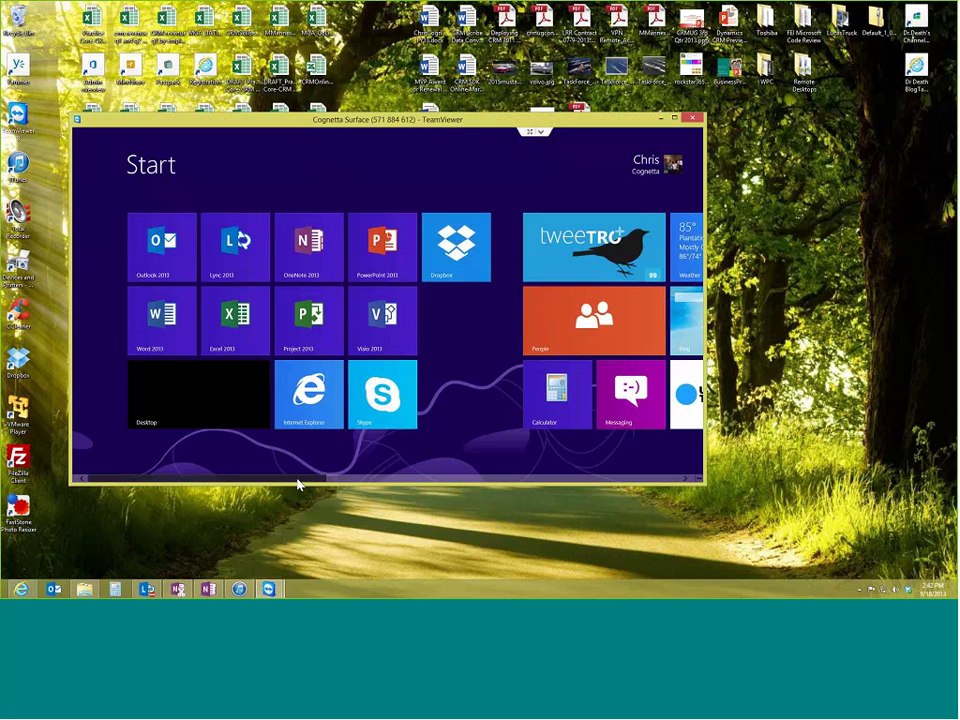
# - Scroll the Start screen and launch the Dynamics CRM app tile
pyautogui.moveTo(316, 485); pyautogui.dragTo(476, 485)
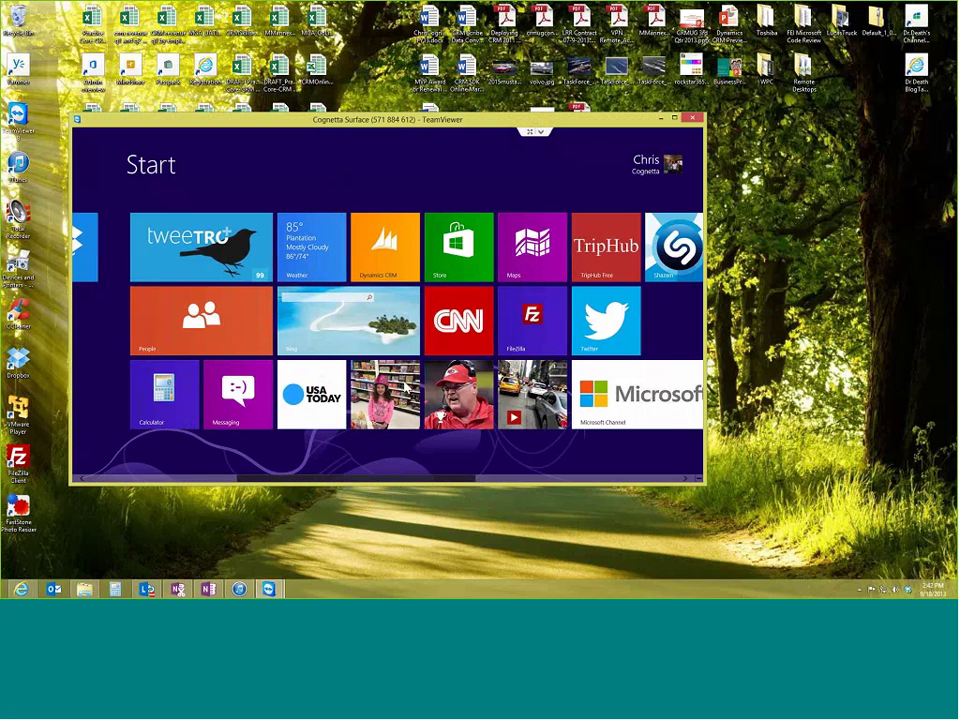
pyautogui.click(405, 265)
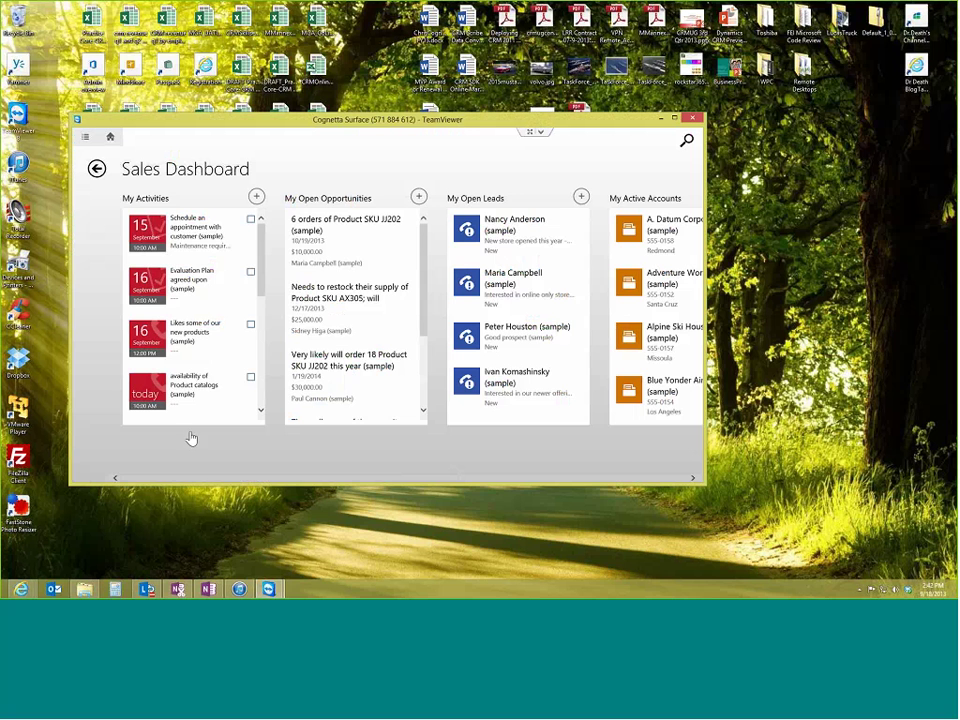
pyautogui.moveTo(195, 482); pyautogui.dragTo(144, 486)
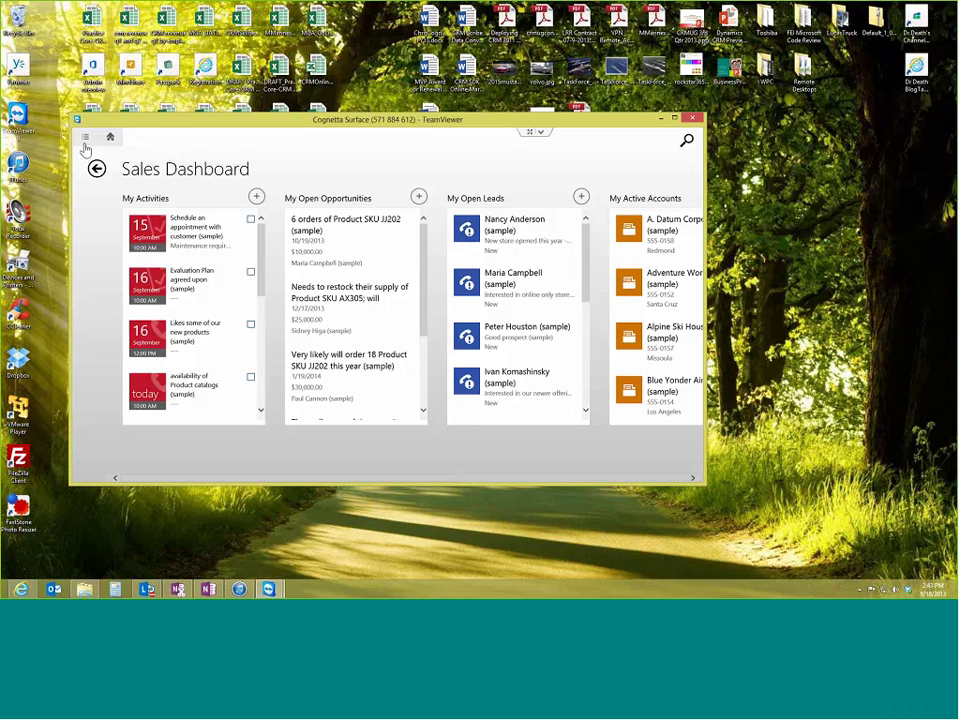
# - Open the Blue Yonder Airlines (sample) account from the Accounts list
pyautogui.click(86, 142)
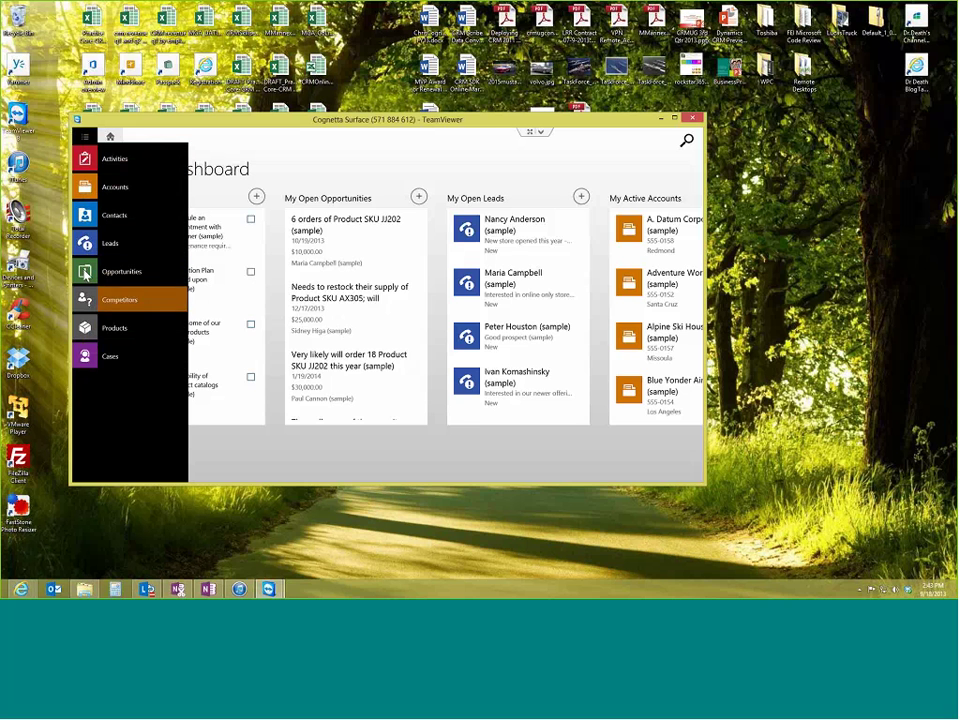
pyautogui.click(87, 190)
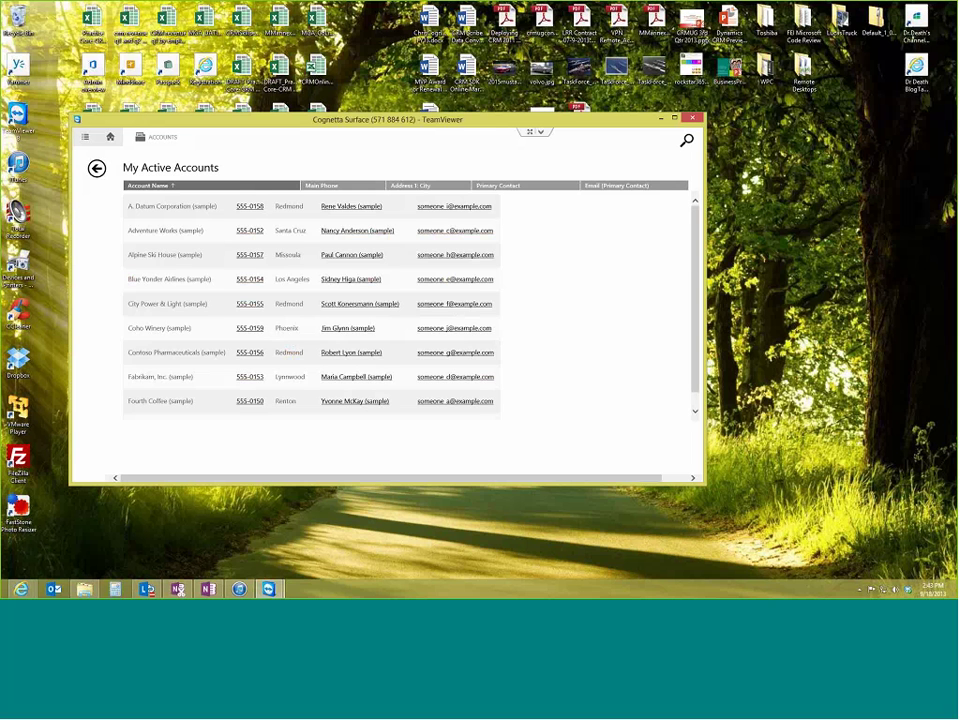
pyautogui.click(198, 280)
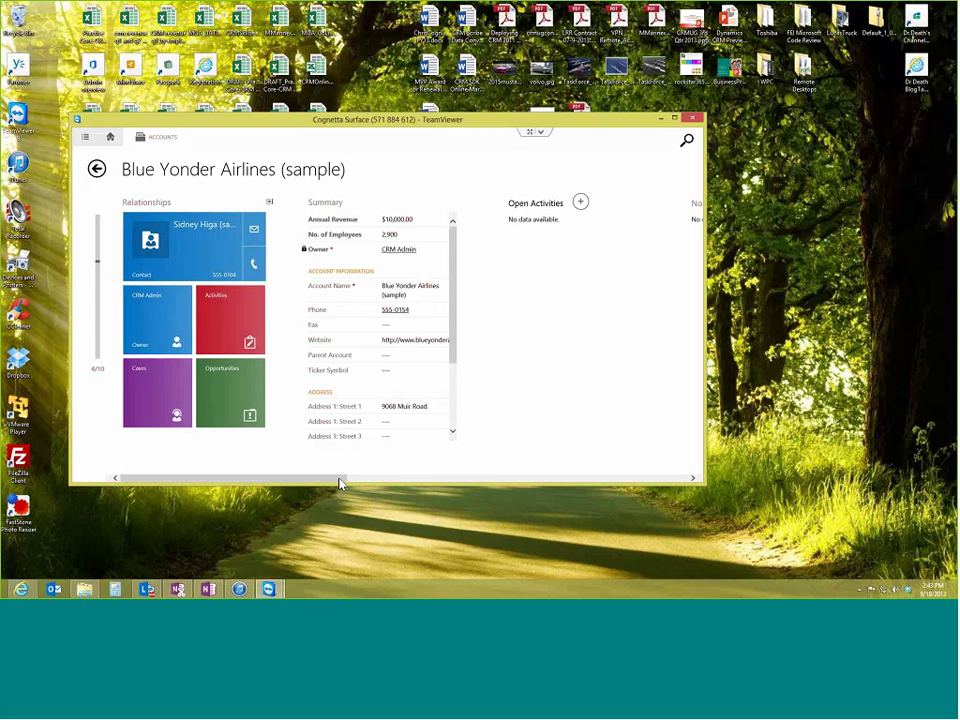
# - Scroll through the account's form, then go back to My Active Accounts
pyautogui.moveTo(340, 483); pyautogui.dragTo(684, 481)
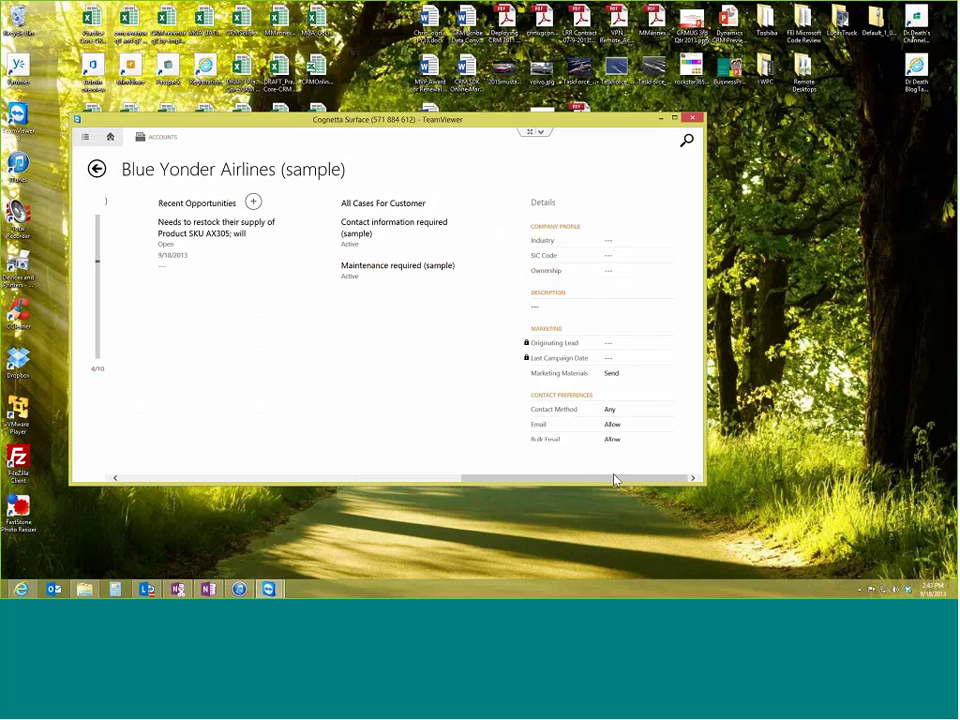
pyautogui.moveTo(620, 482); pyautogui.dragTo(611, 482)
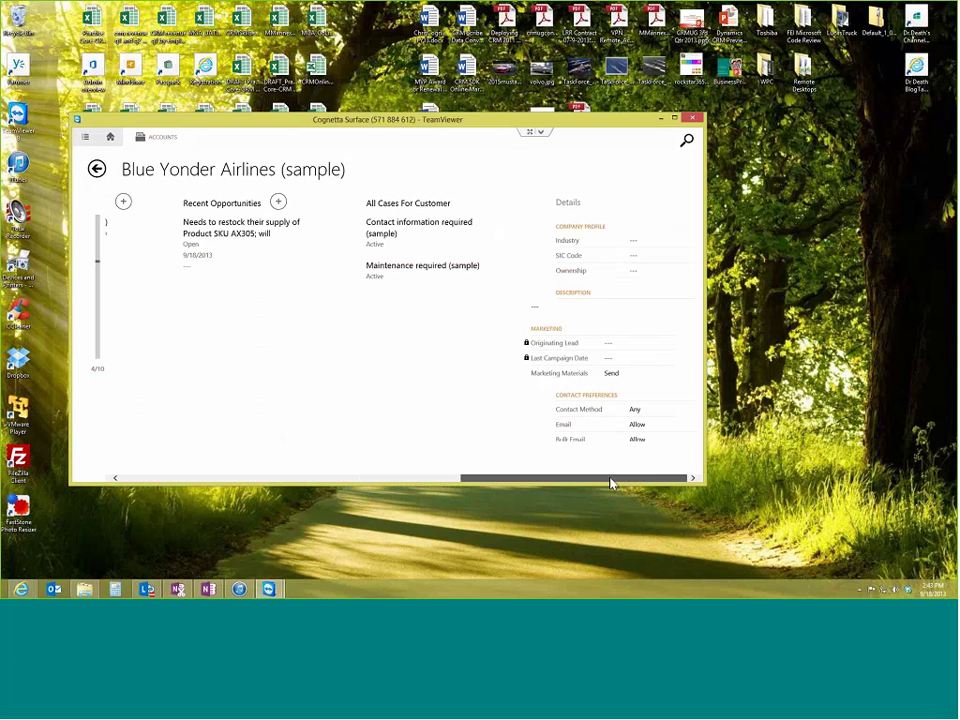
pyautogui.moveTo(497, 480); pyautogui.dragTo(125, 477)
pyautogui.click(96, 170)
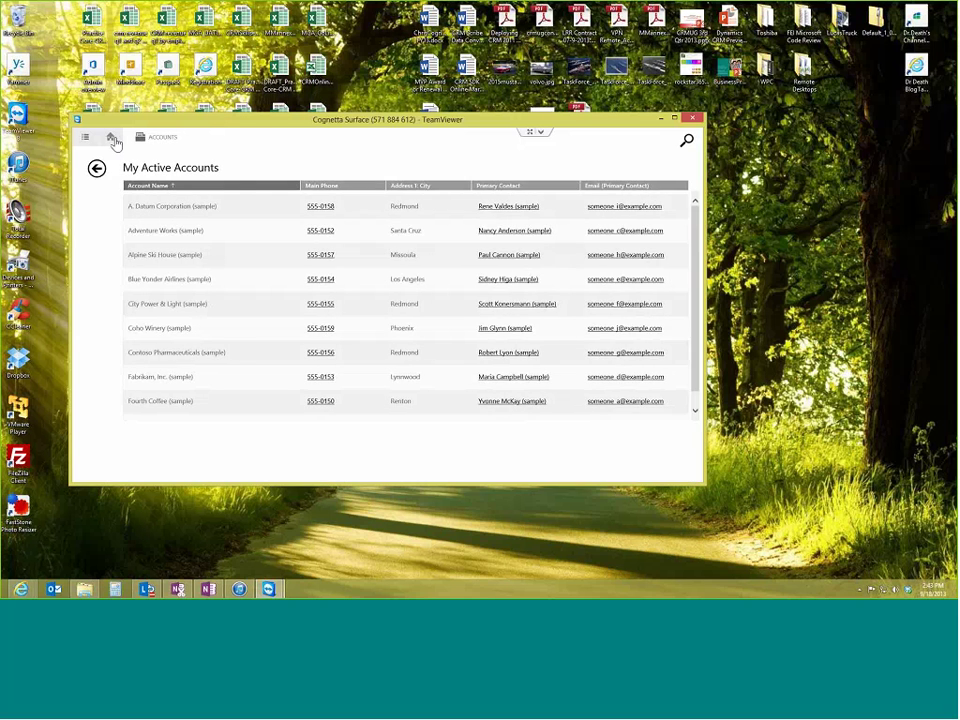
# - From the Sales Dashboard, open the 6 orders of Product SKU JJ202 (sample) opportunity and scroll its form
pyautogui.click(111, 138)
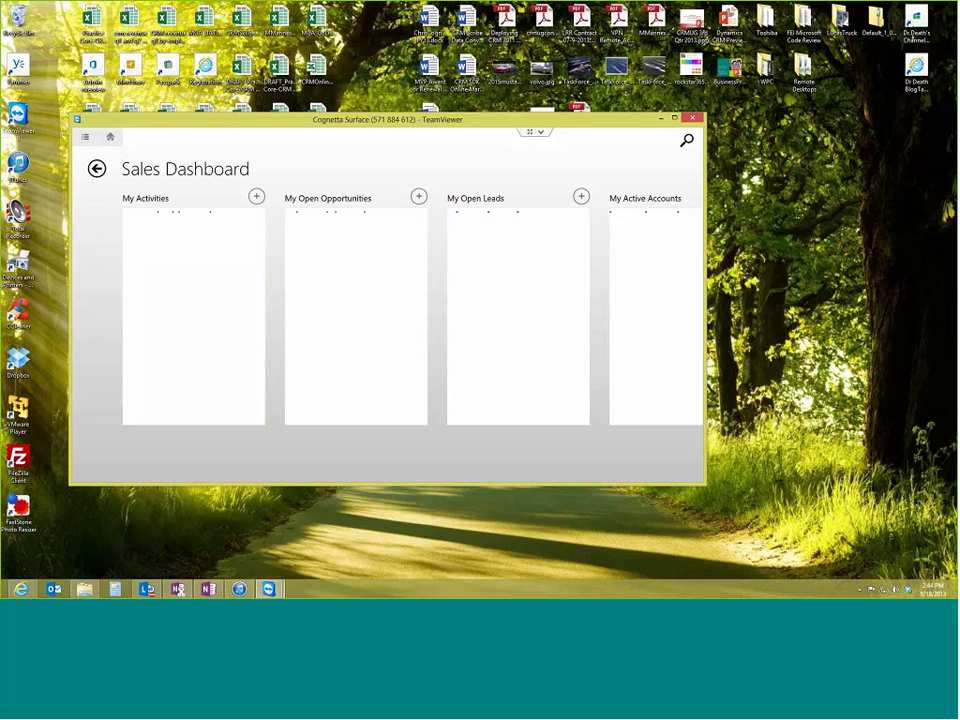
pyautogui.click(317, 222)
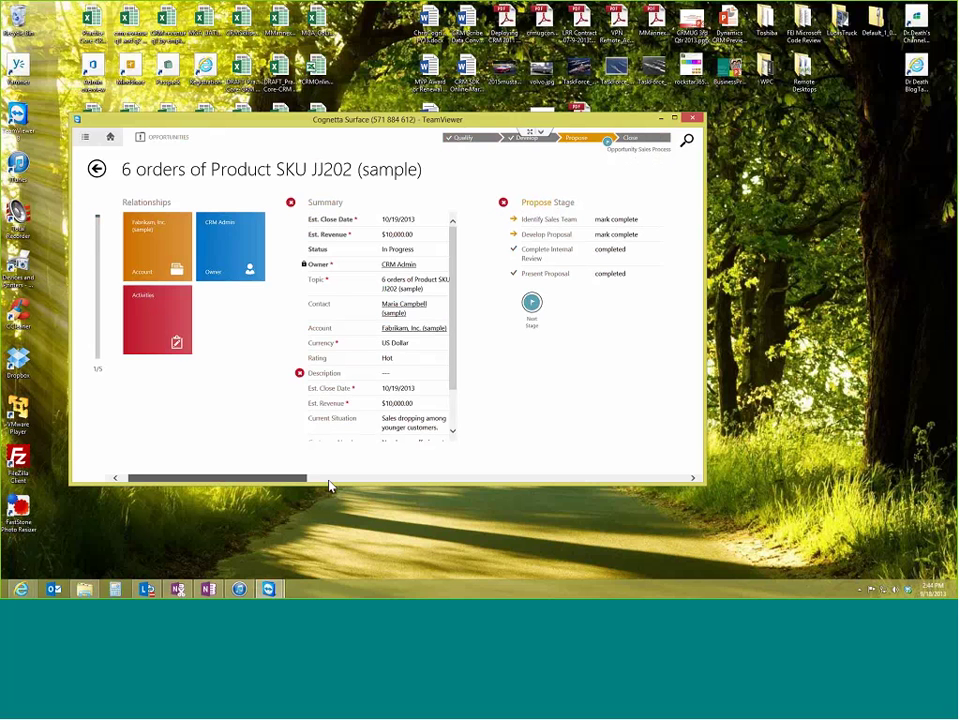
pyautogui.moveTo(330, 484); pyautogui.dragTo(184, 459)
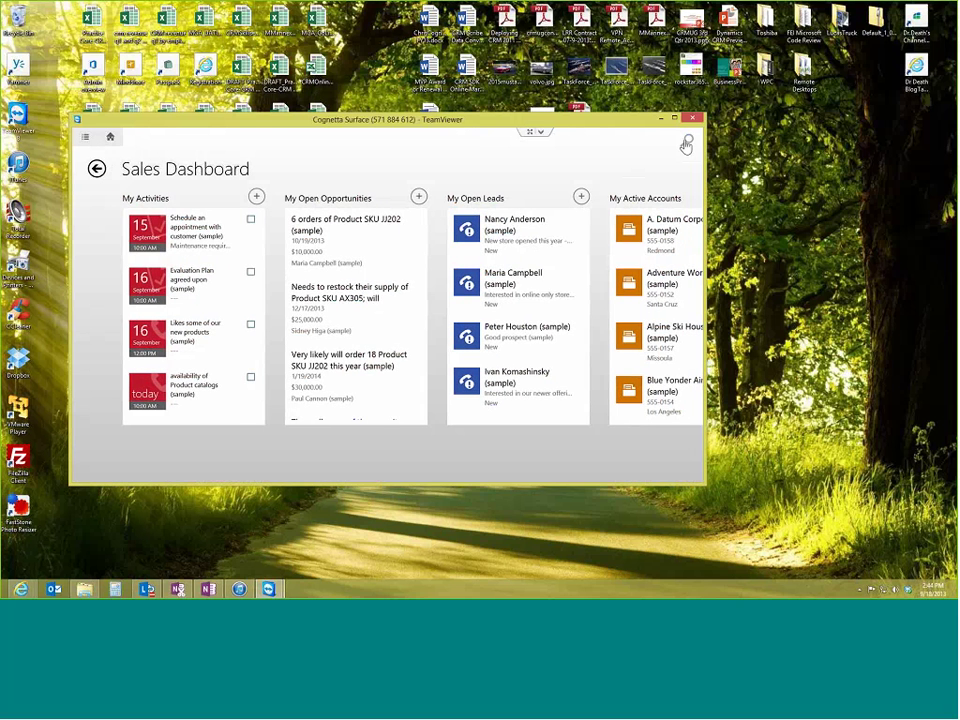
pyautogui.click(575, 249)
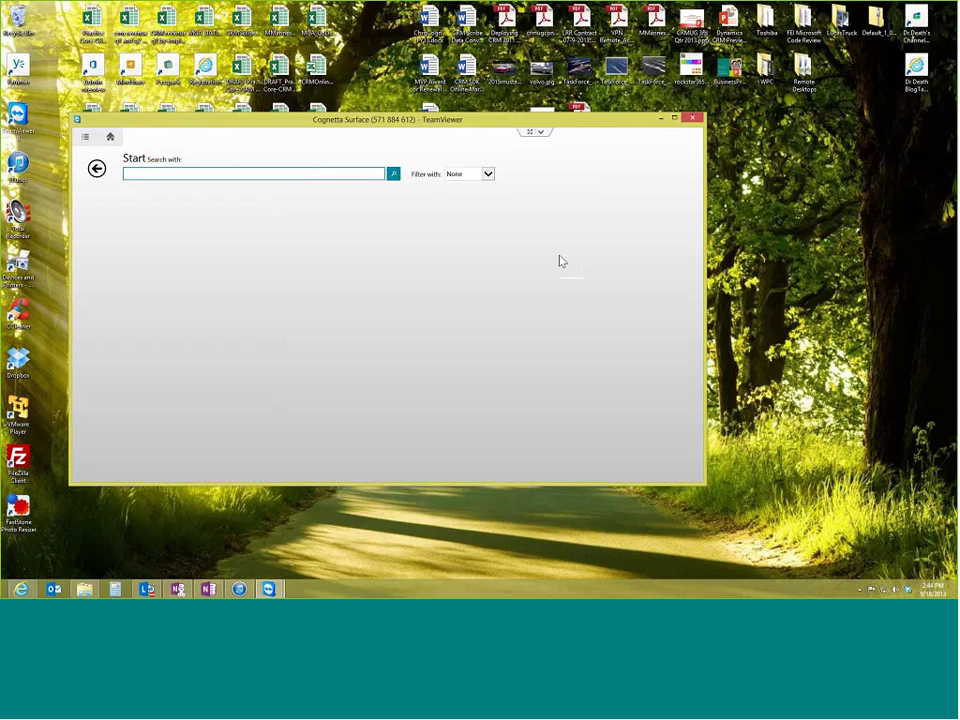
pyautogui.click(297, 173)
pyautogui.write('sample')
pyautogui.press('Return')
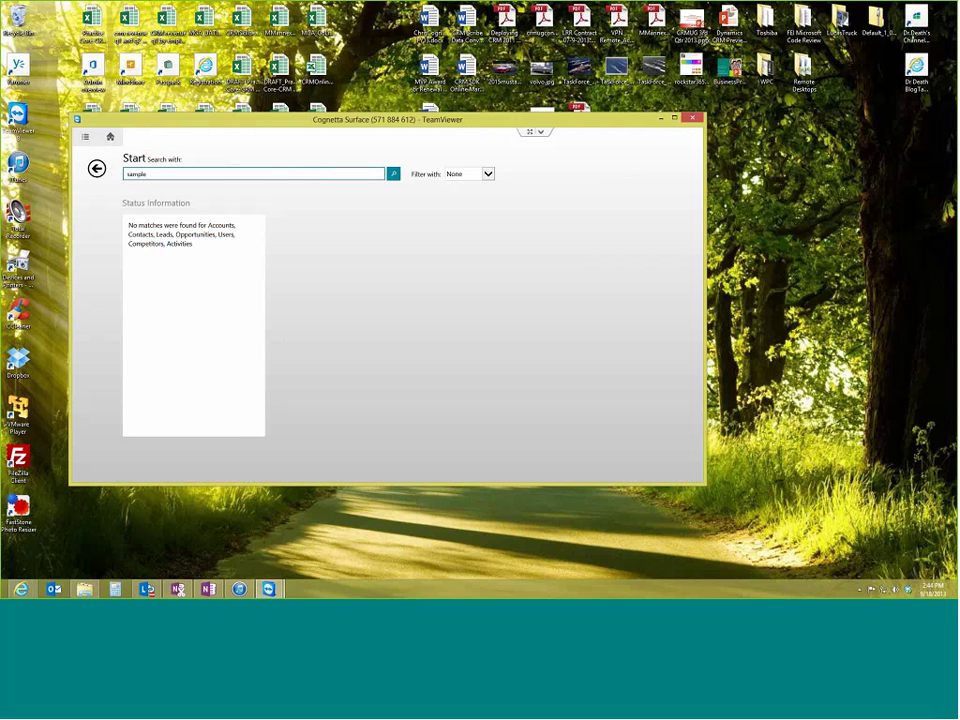
pyautogui.press('BackSpace')
pyautogui.press('BackSpace')
pyautogui.press('BackSpace')
pyautogui.press('BackSpace')
pyautogui.press('BackSpace')
pyautogui.press('BackSpace')
pyautogui.click(110, 138)
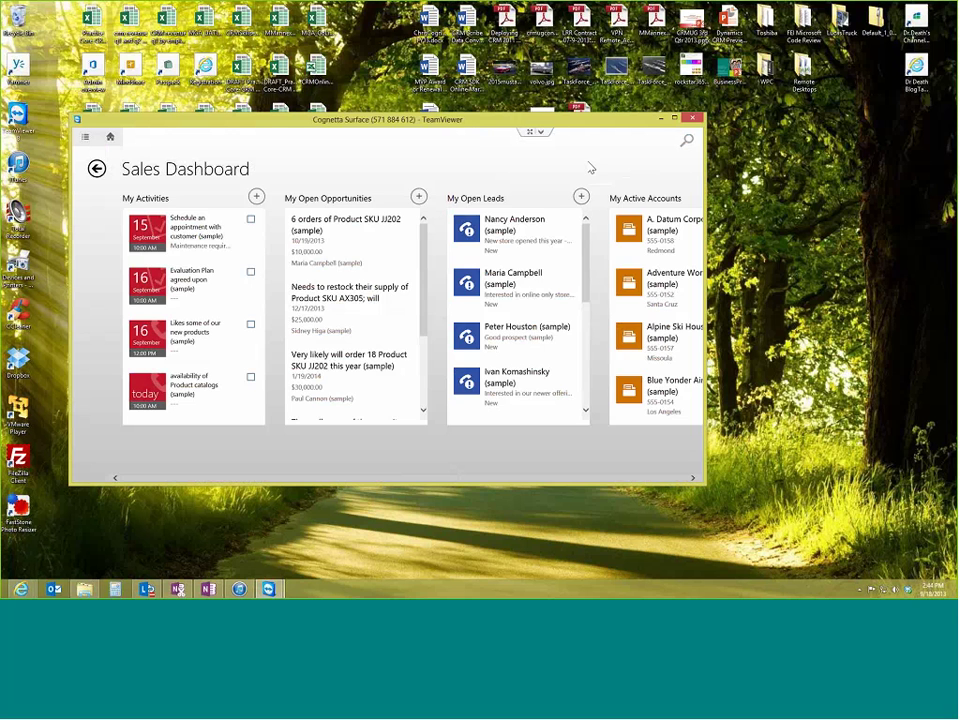
pyautogui.click(192, 203)
pyautogui.click(190, 173)
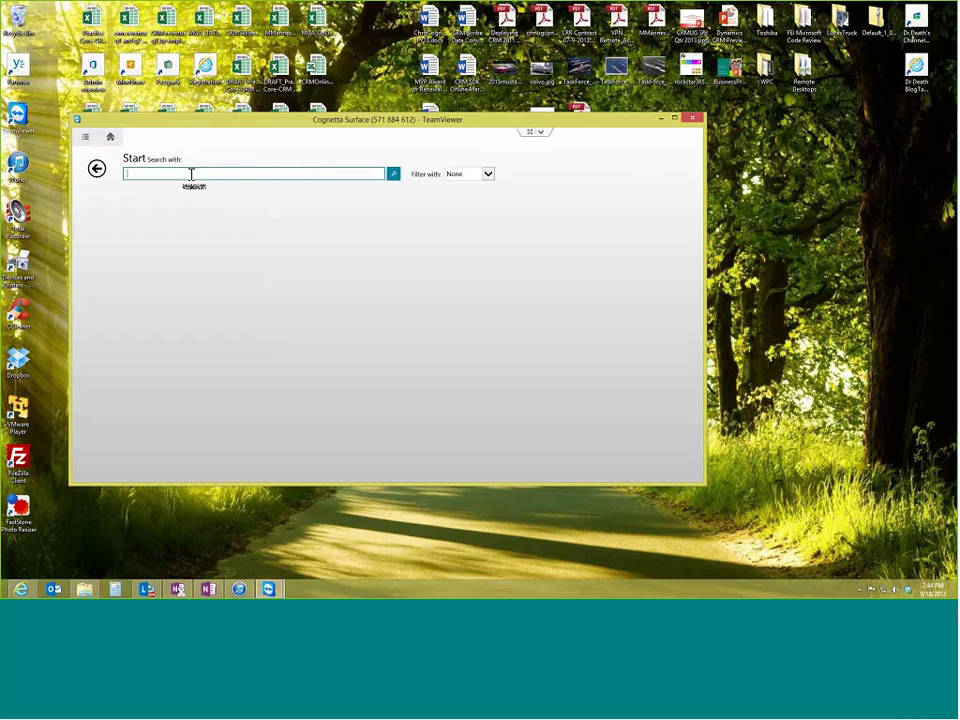
pyautogui.write('ra')
pyautogui.write('nc')
pyautogui.write('y')
pyautogui.press('Return')
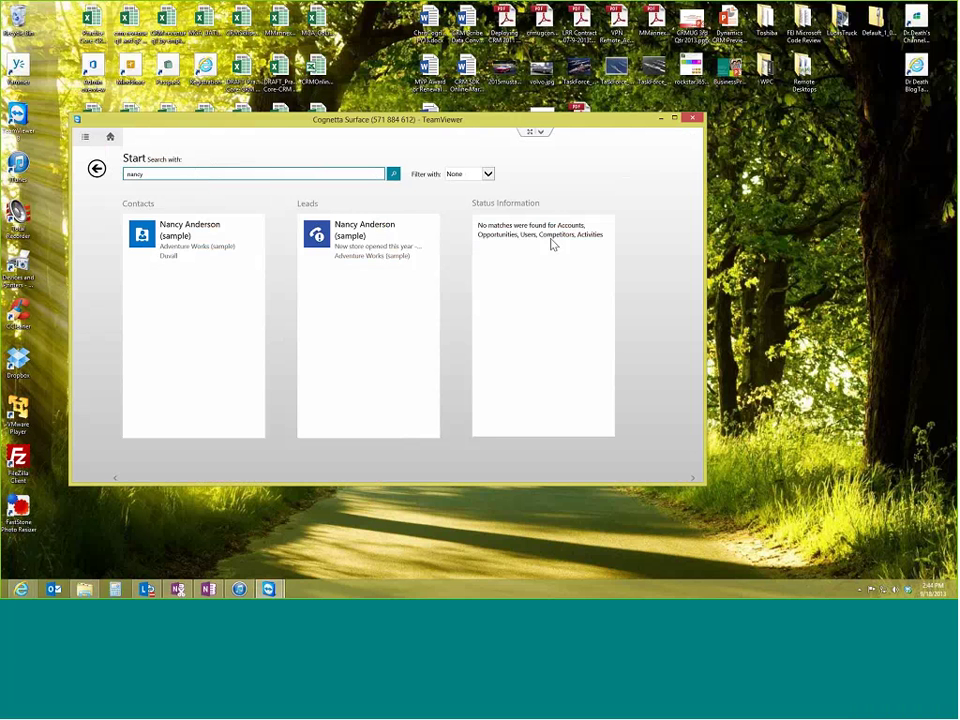
pyautogui.click(488, 174)
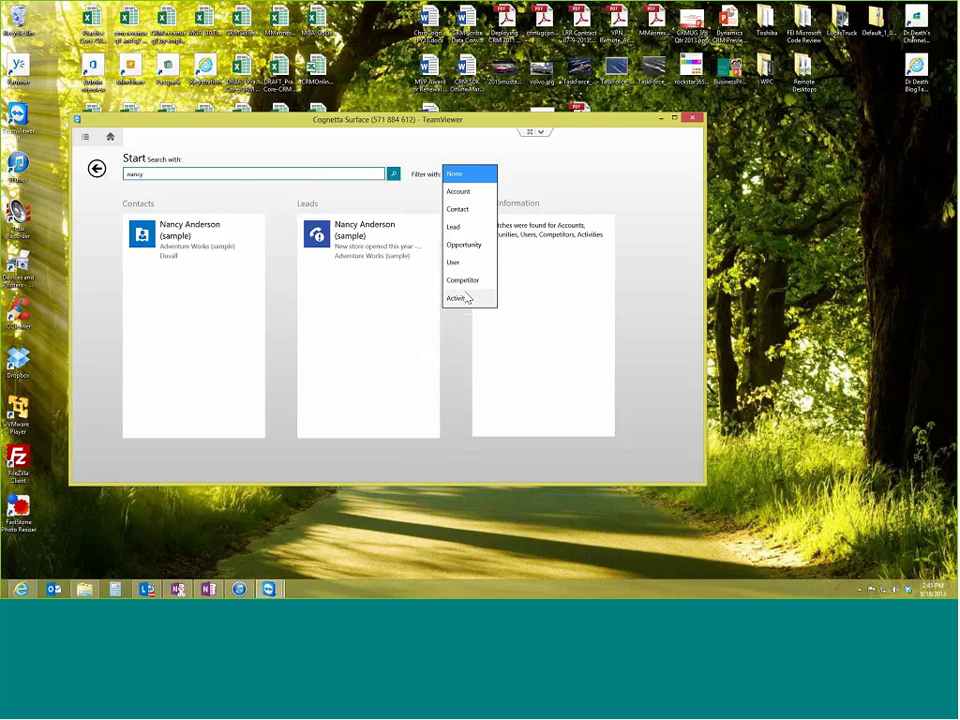
pyautogui.click(236, 176)
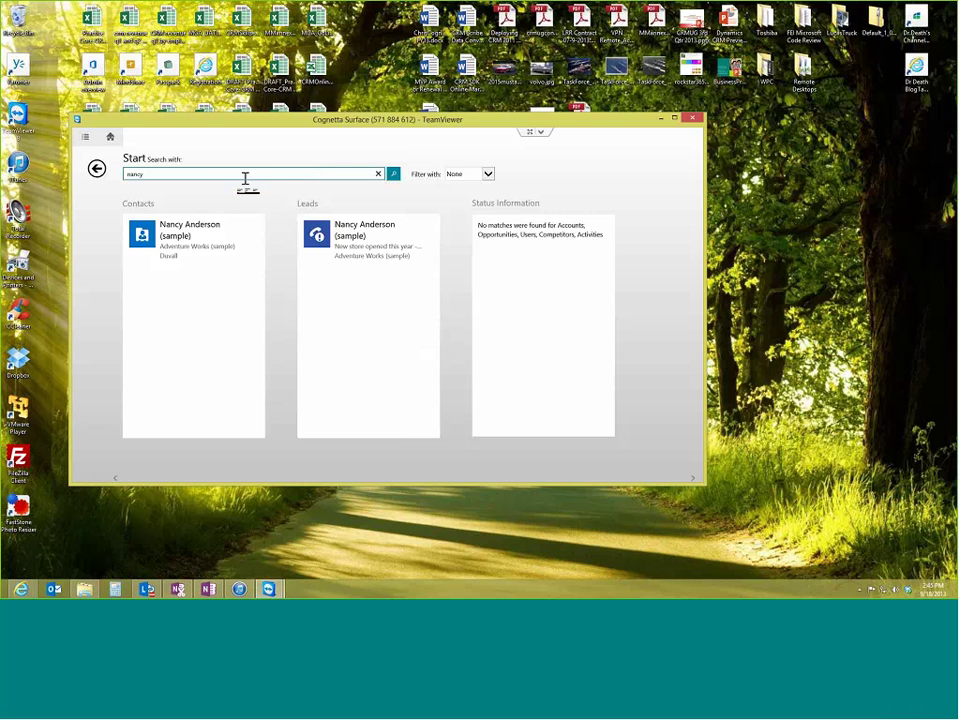
pyautogui.press('BackSpace')
pyautogui.press('BackSpace')
pyautogui.press('BackSpace')
pyautogui.press('BackSpace')
pyautogui.press('BackSpace')
pyautogui.click(95, 170)
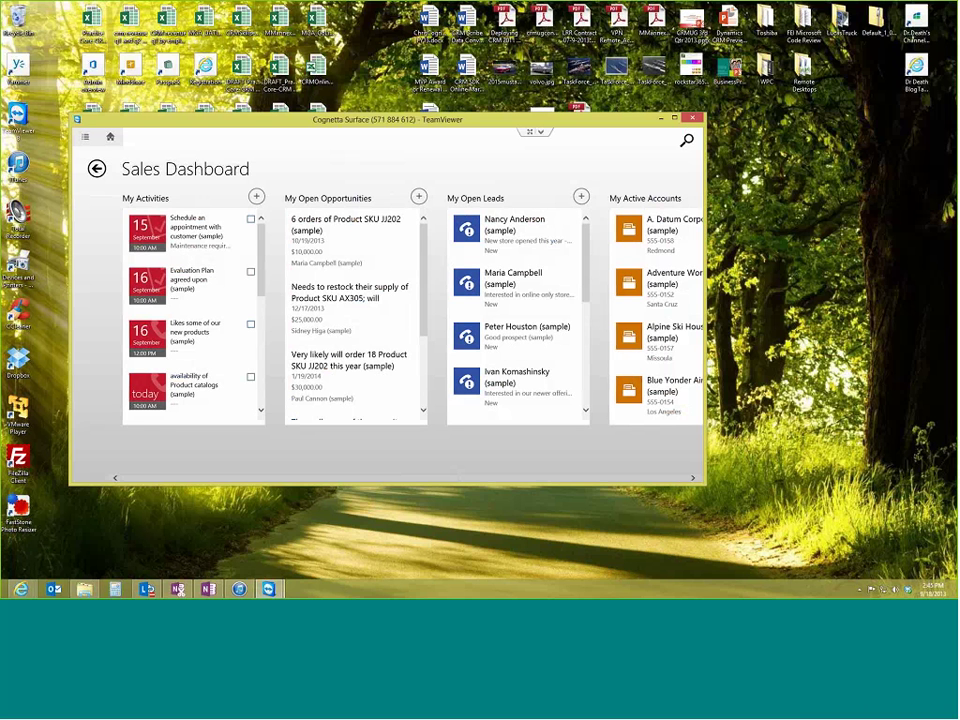
pyautogui.moveTo(311, 484); pyautogui.dragTo(527, 488)
pyautogui.moveTo(343, 477); pyautogui.dragTo(125, 478)
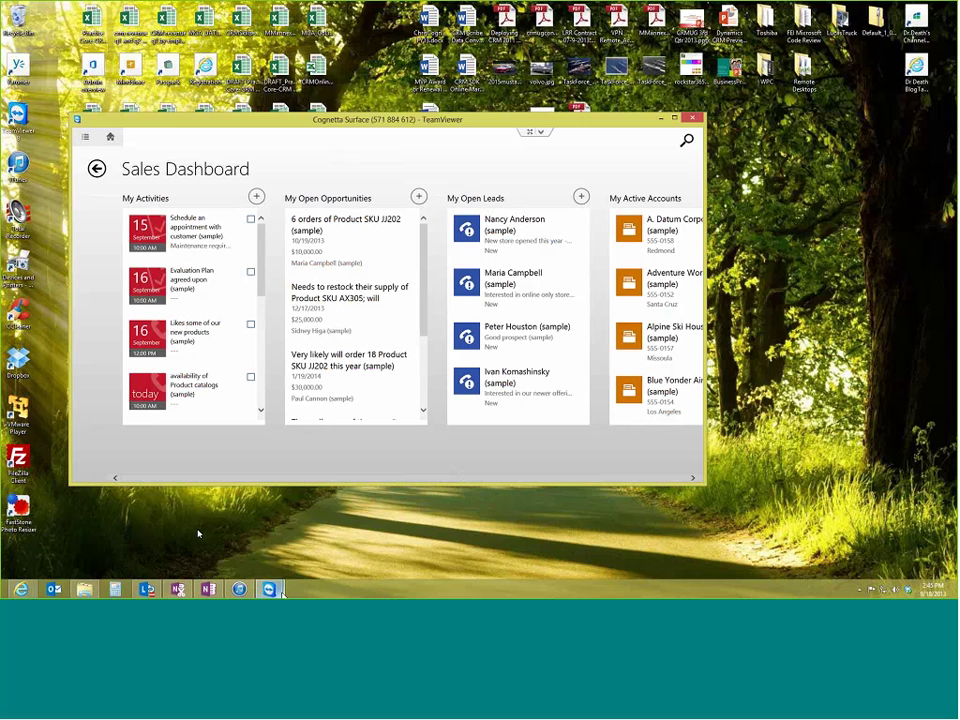
pyautogui.moveTo(268, 589)
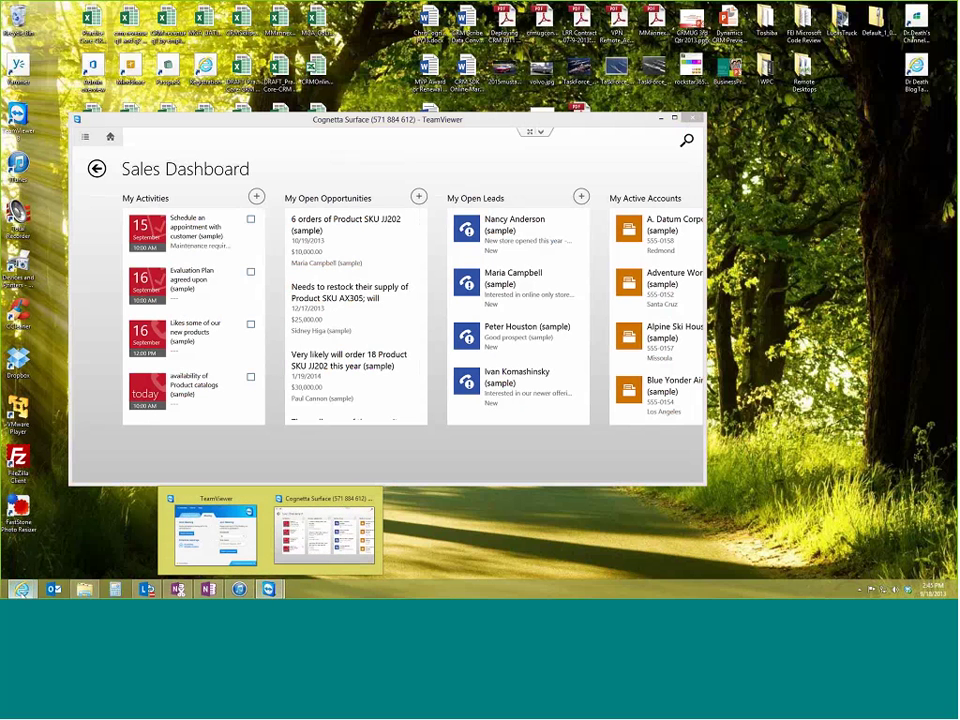
pyautogui.moveTo(22, 589)
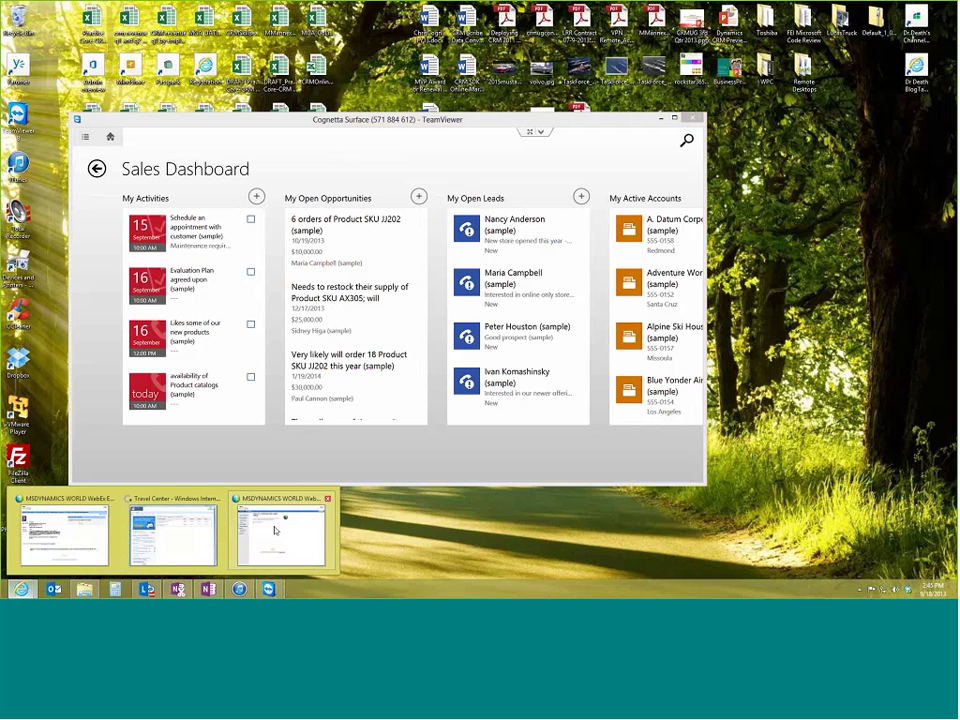
pyautogui.click(275, 531)
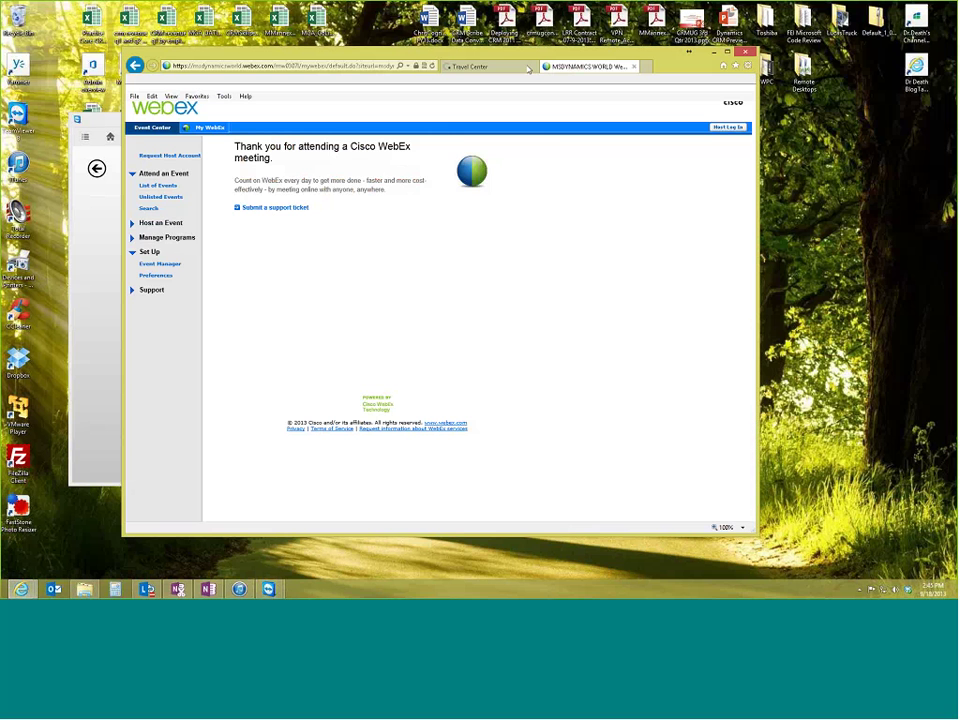
pyautogui.press('super+Down')
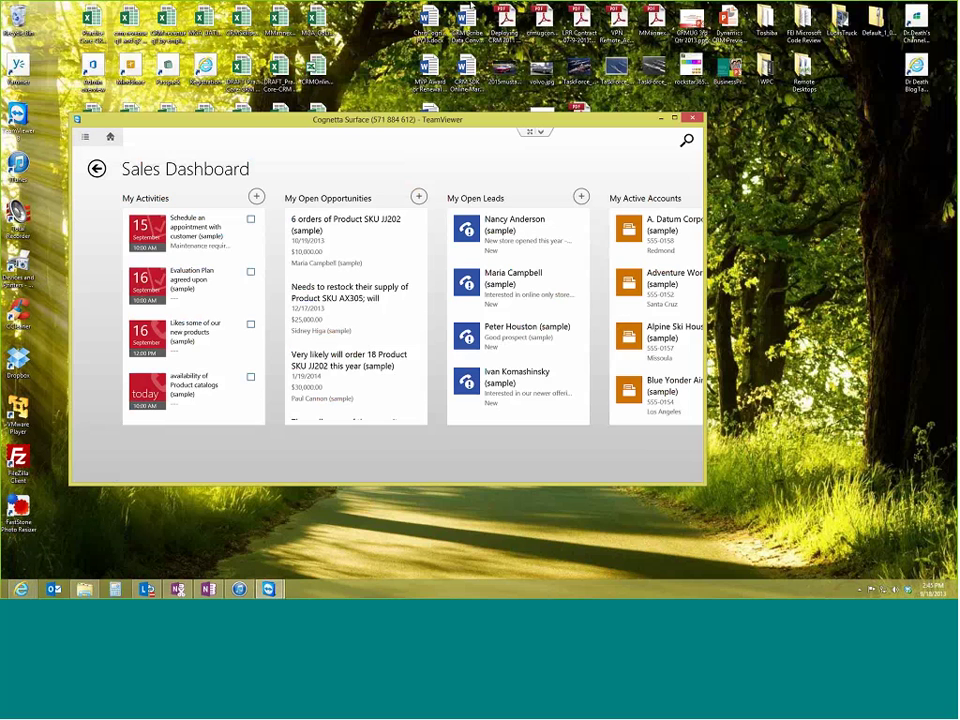
pyautogui.click(322, 20)
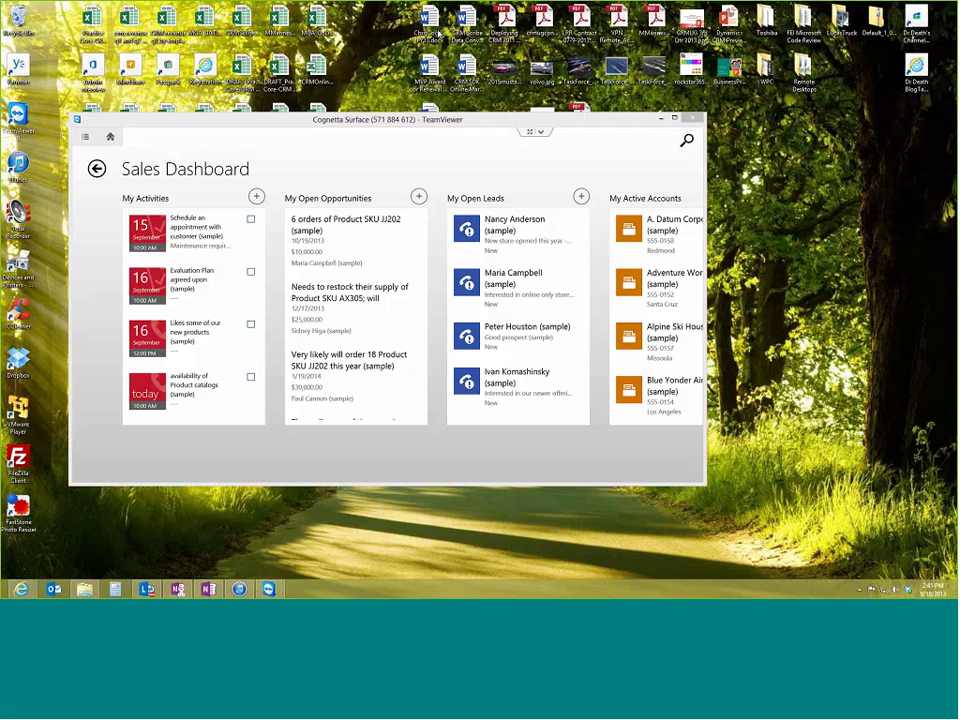